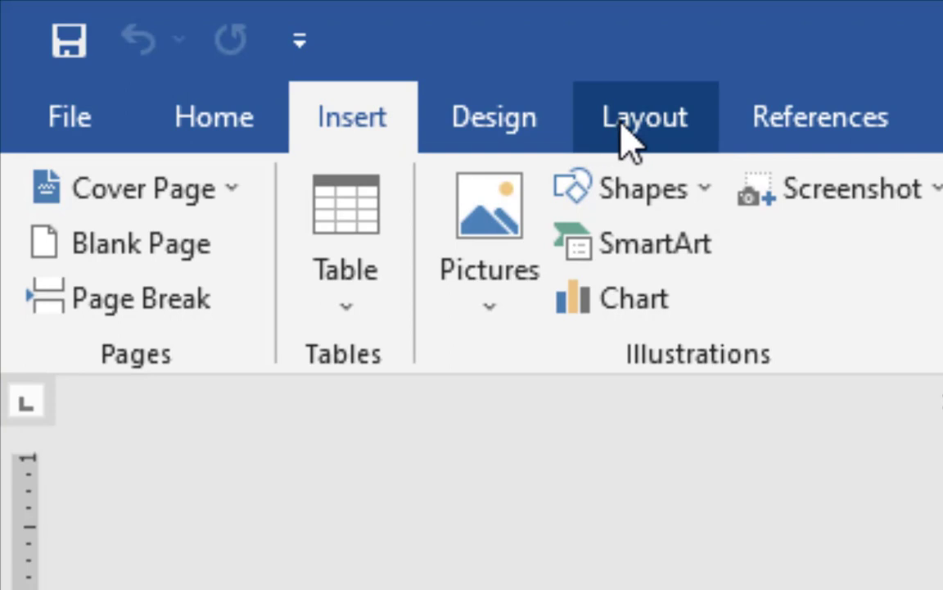
Set the blank document's paper size to A5 (5.83" x 8.27")
left_click(626, 139)
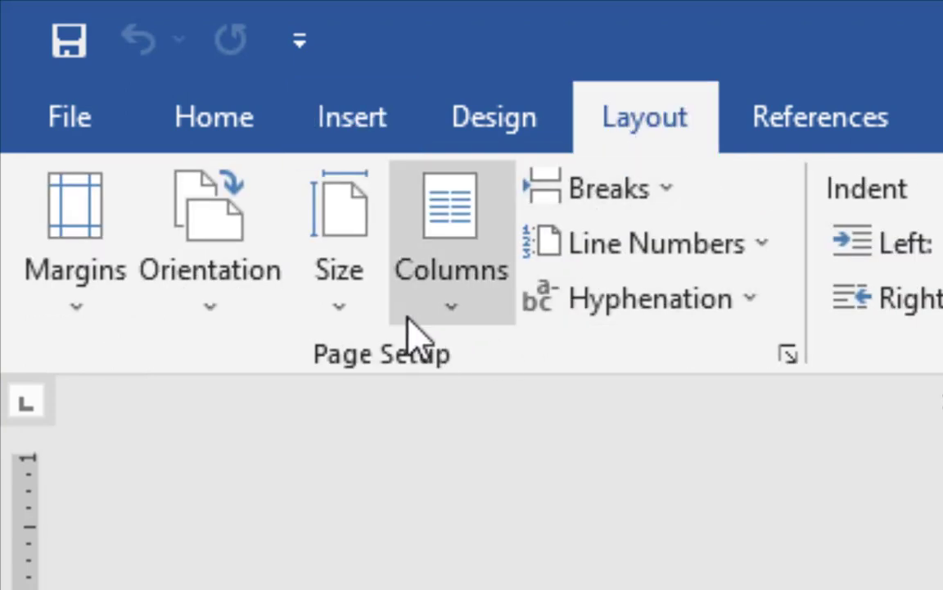
left_click(337, 309)
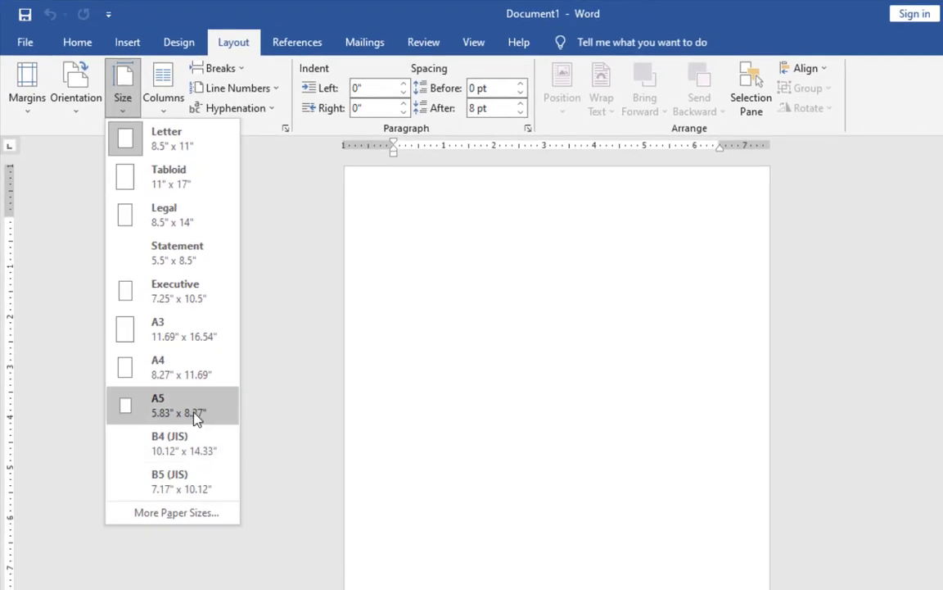
left_click(199, 418)
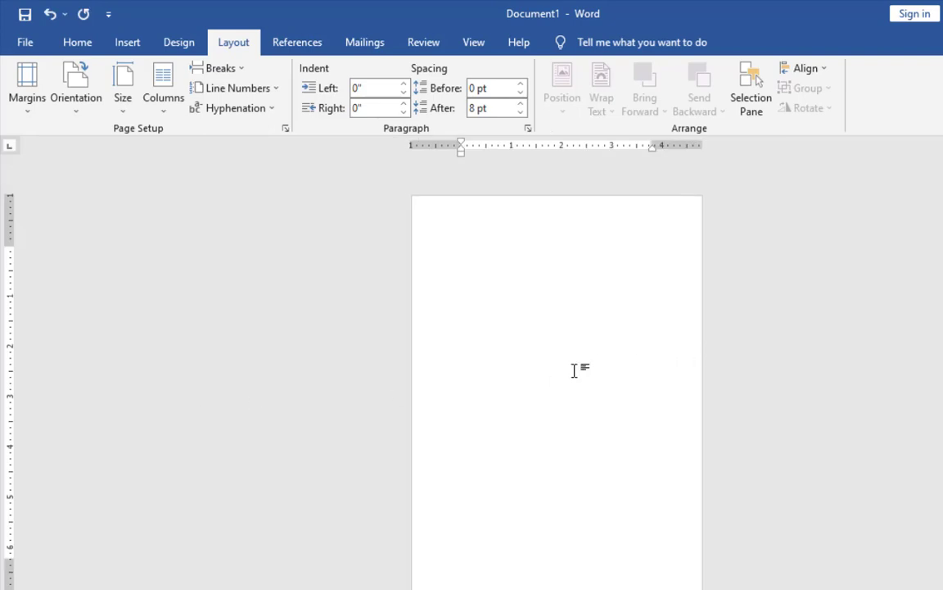
scroll(575, 370, "up", 4, "ctrl")
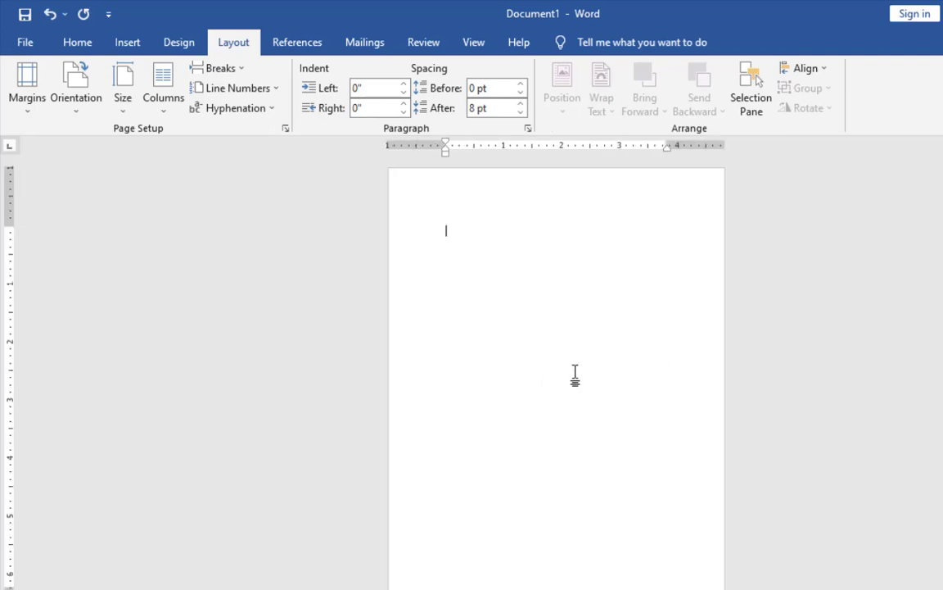
scroll(573, 376, "down", 4, "ctrl")
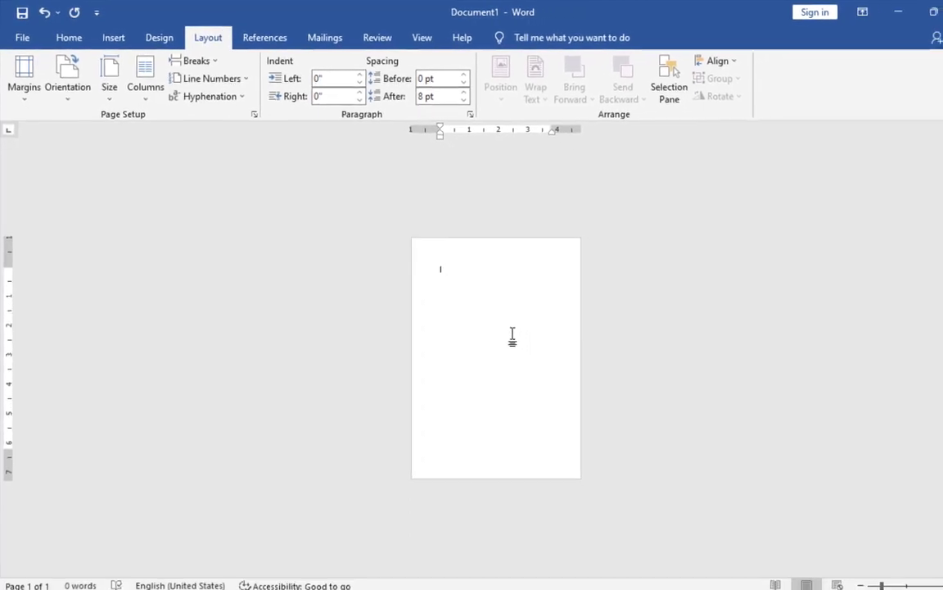
scroll(575, 375, "up", 2, "ctrl")
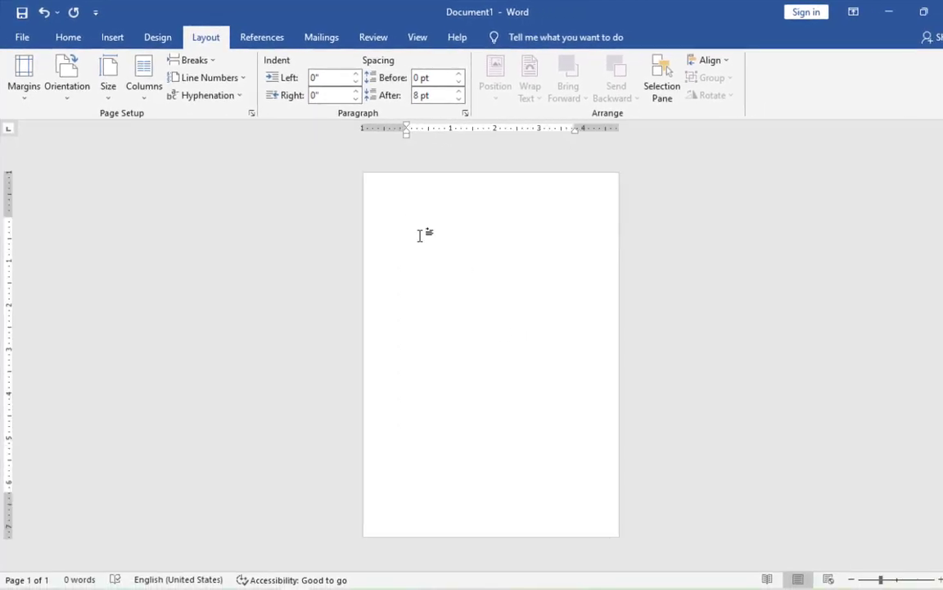
left_click(69, 38)
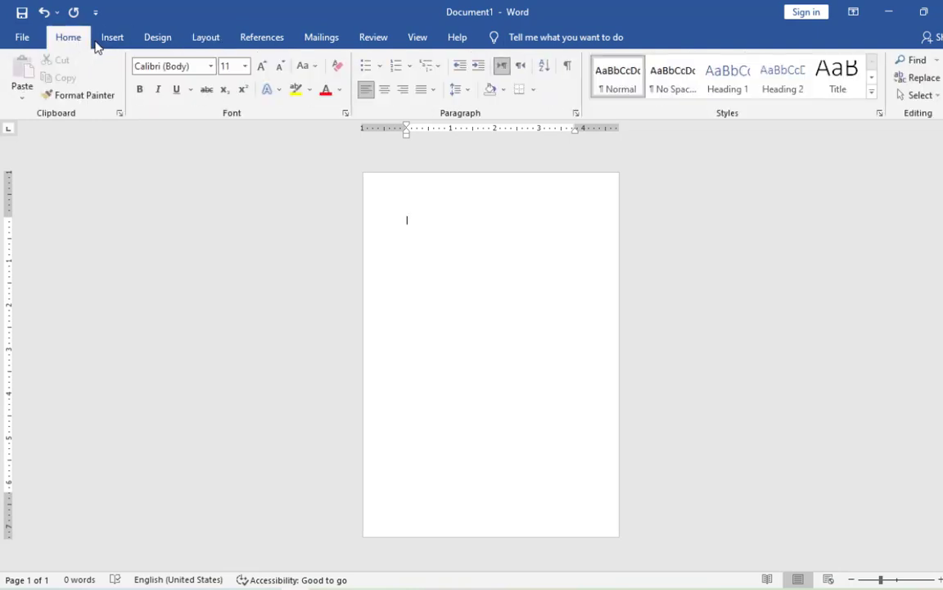
left_click(111, 38)
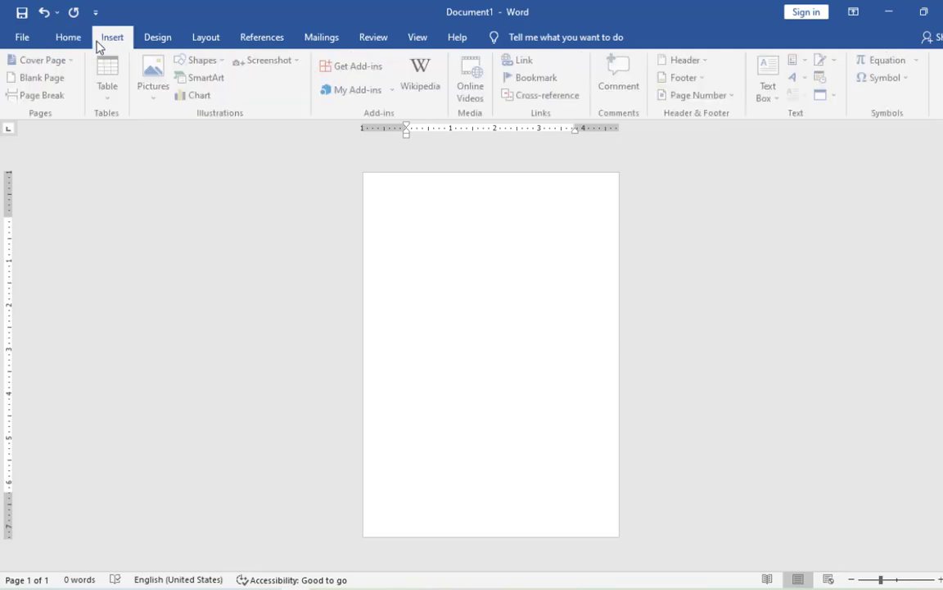
left_click(200, 38)
Set the page background color to a light blue theme shade
left_click(174, 43)
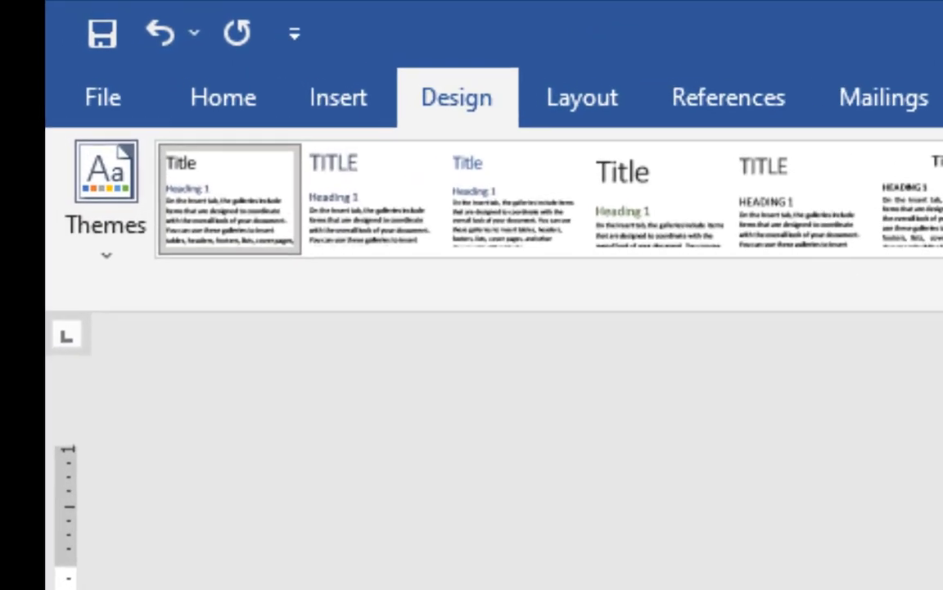
left_click(928, 226)
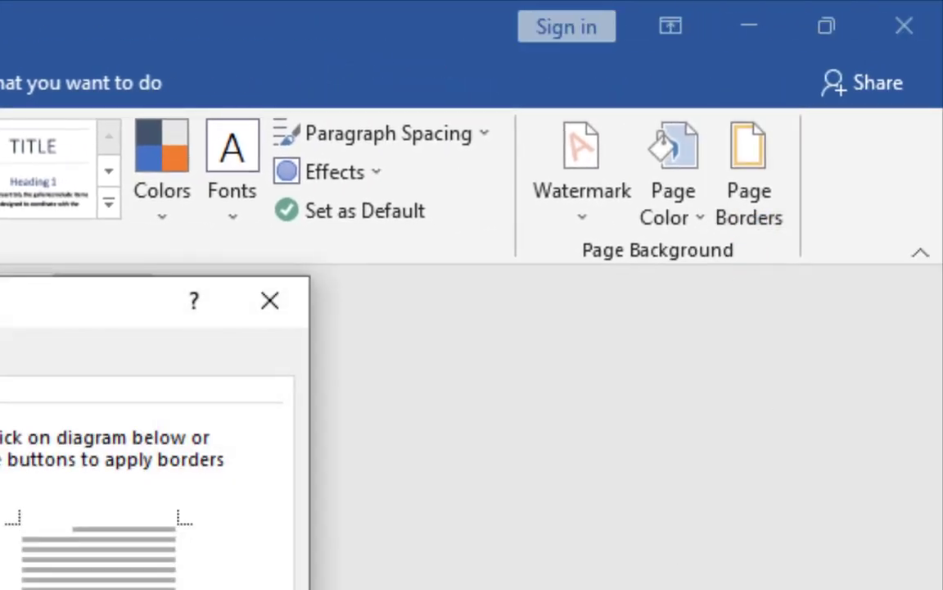
left_click(703, 229)
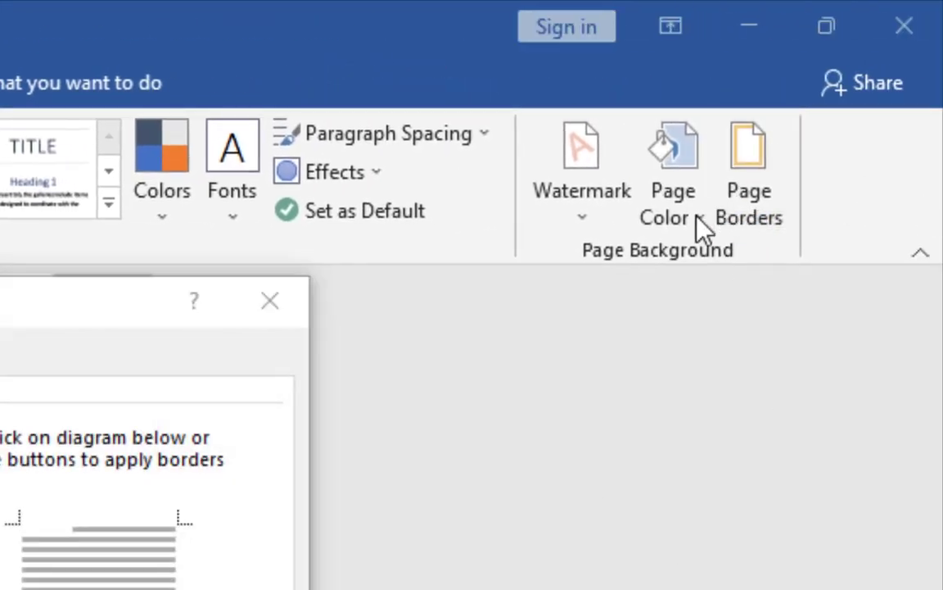
key("Escape")
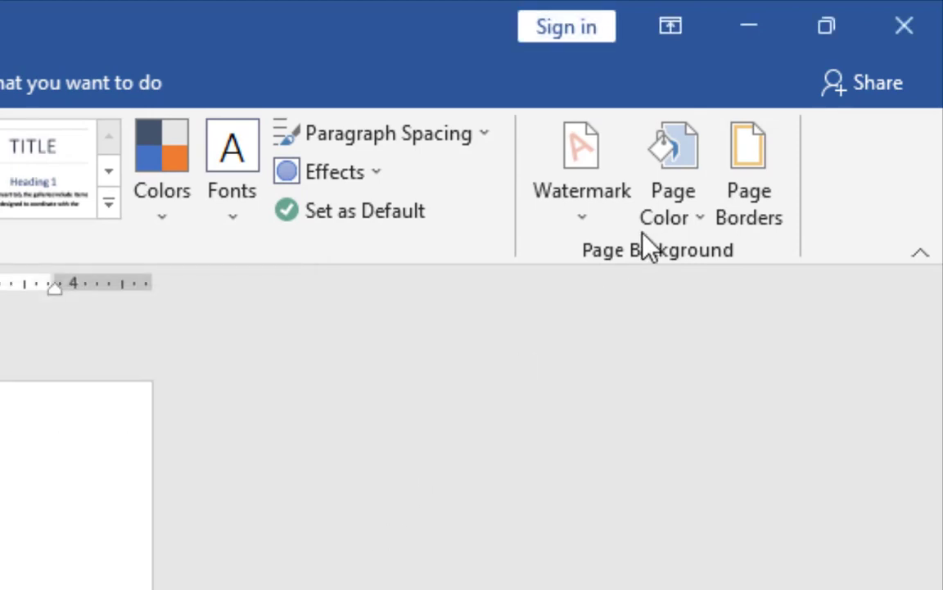
left_click(655, 220)
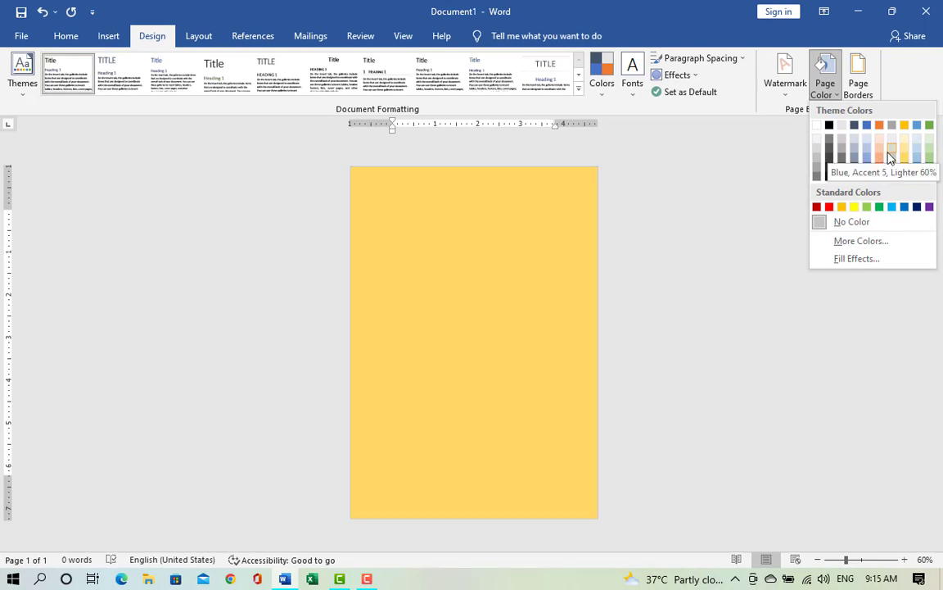
left_click(870, 154)
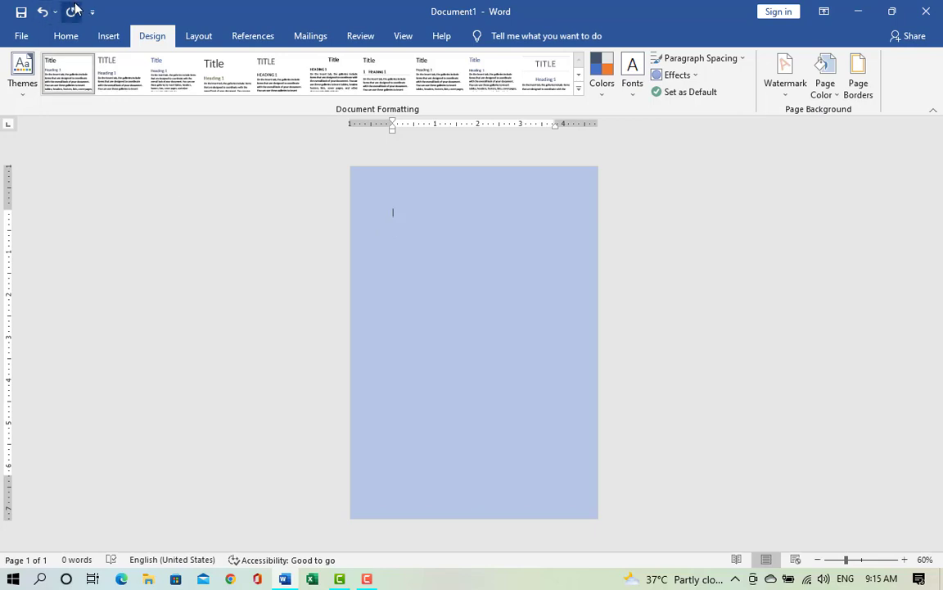
Insert WordArt in the light orange fill style with an orange outline and enter the person's name in capitals
left_click(53, 42)
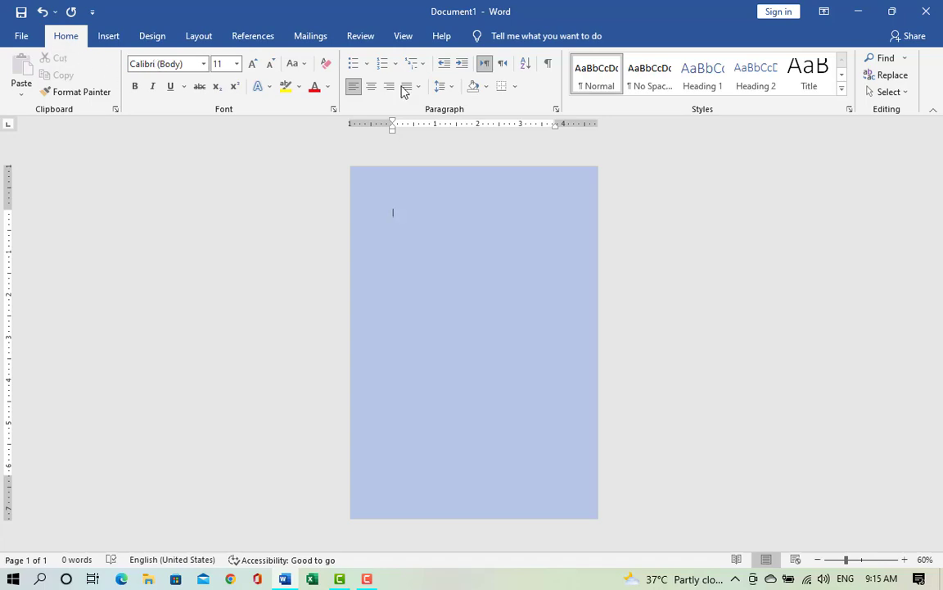
left_click(114, 37)
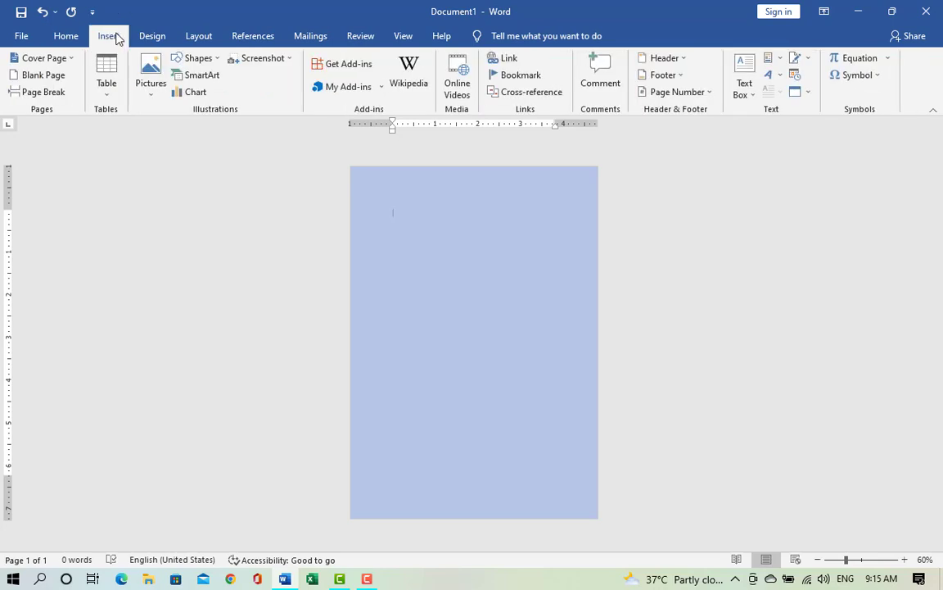
left_click(743, 80)
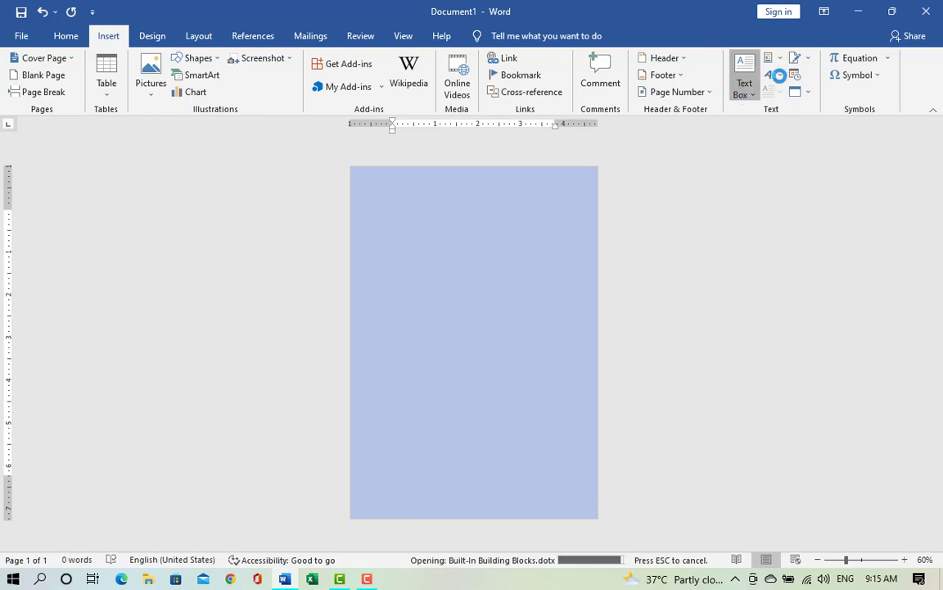
left_click(781, 78)
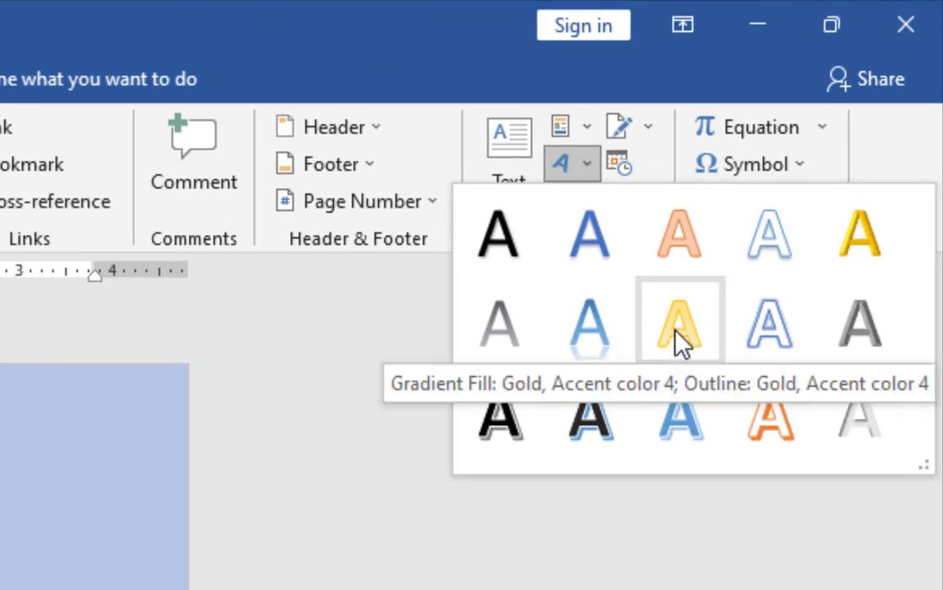
left_click(686, 262)
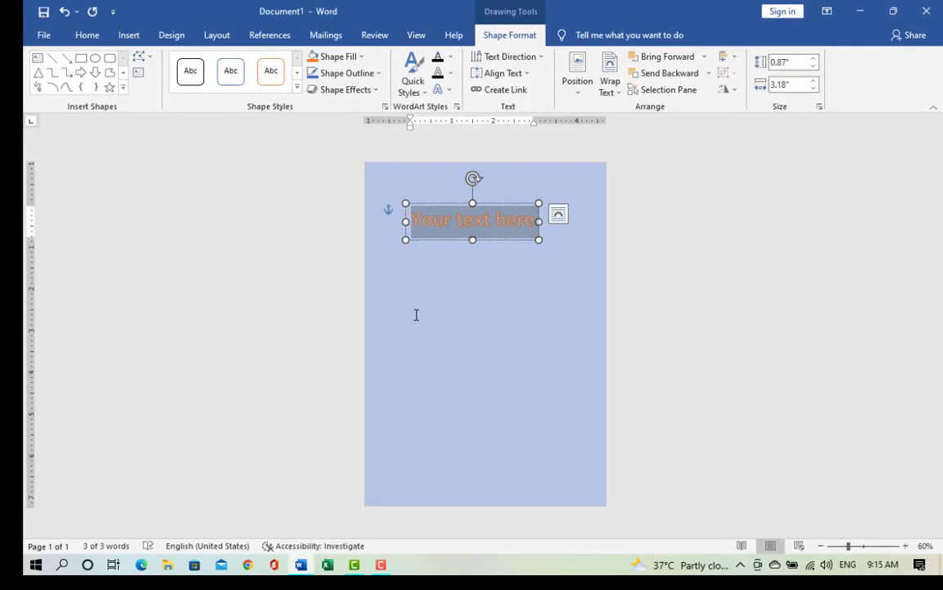
type("M")
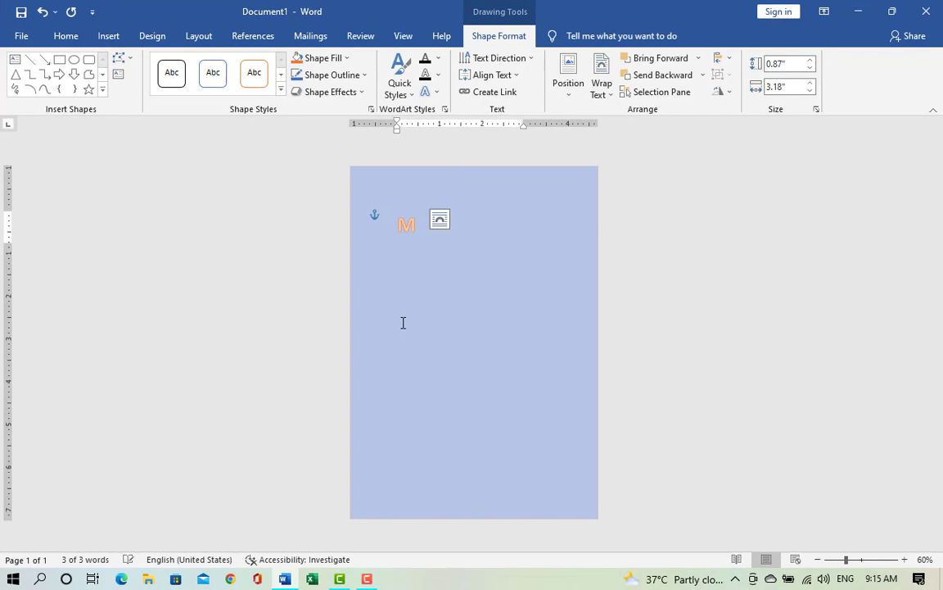
type("IRWAIS")
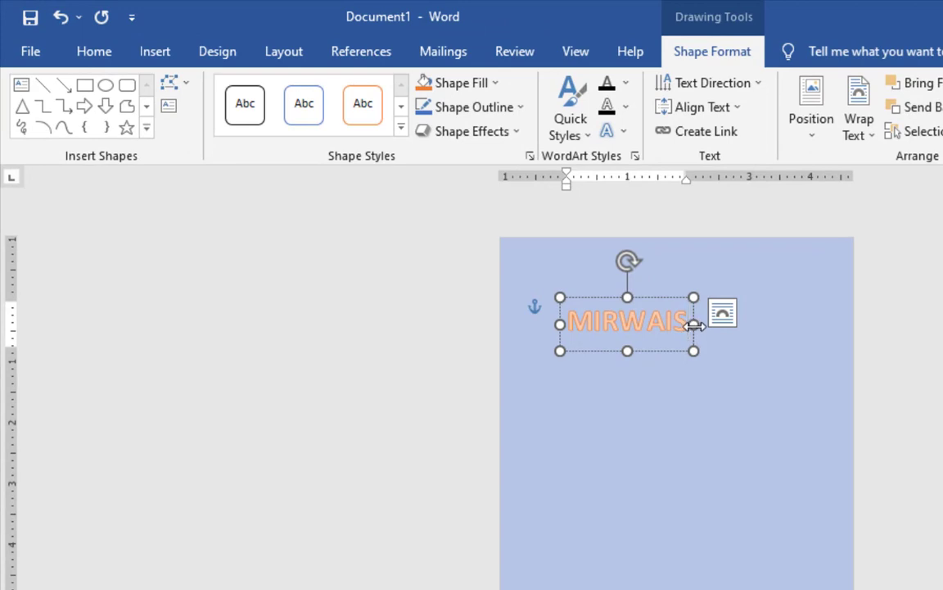
Enlarge all of the WordArt text to font size 72
key("ctrl+a")
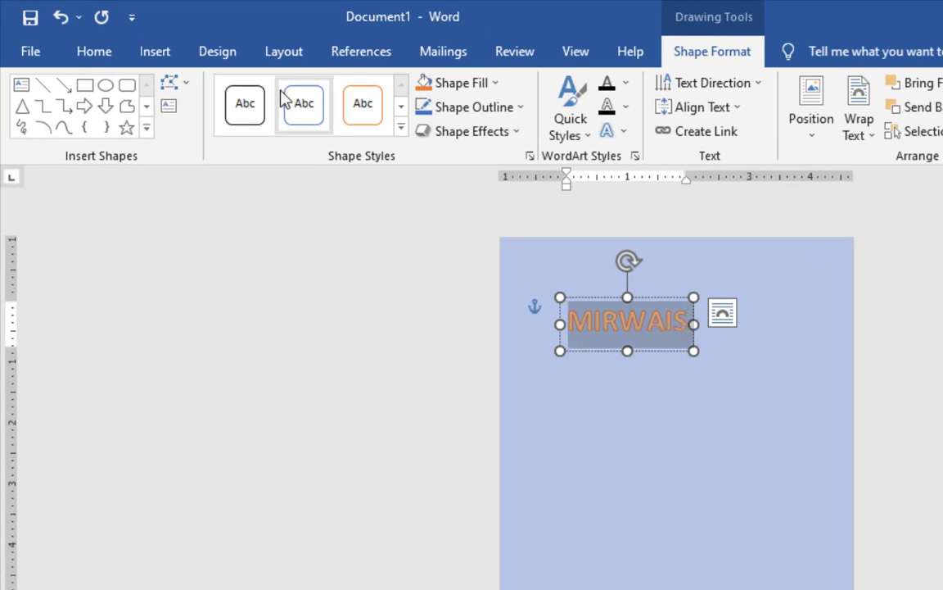
left_click(94, 54)
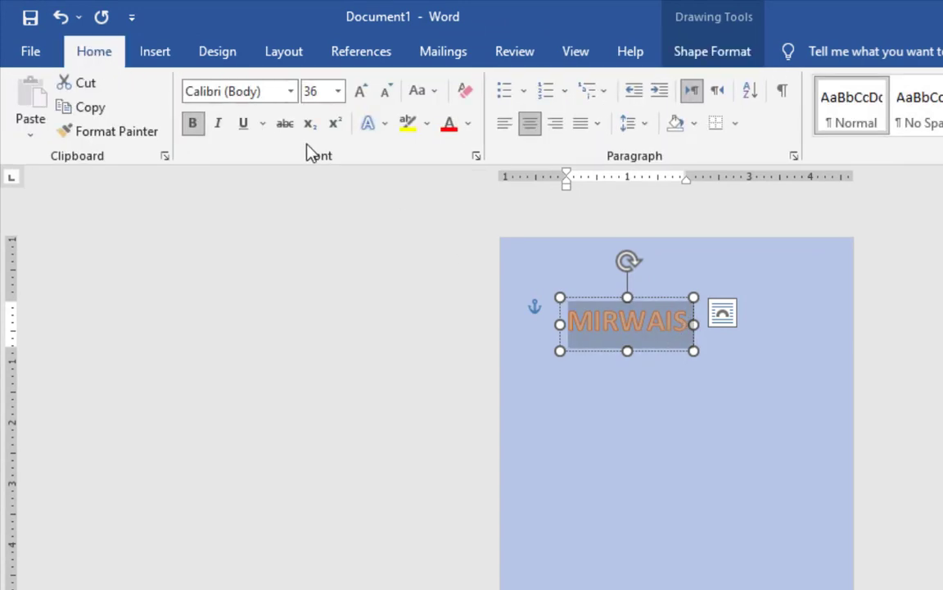
left_click(359, 94)
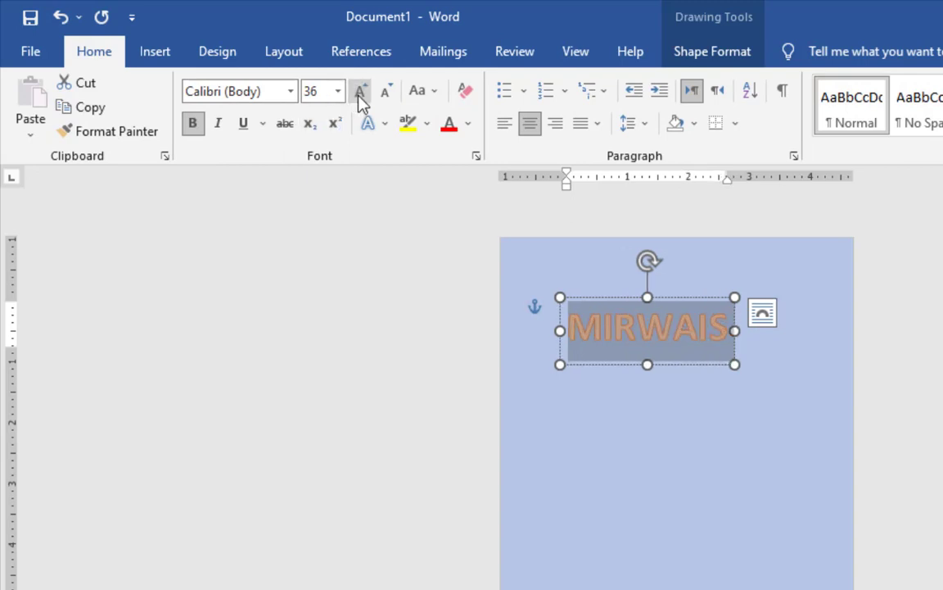
left_click(359, 94)
left_click(358, 94)
left_click(359, 94)
left_click(385, 94)
left_click(385, 95)
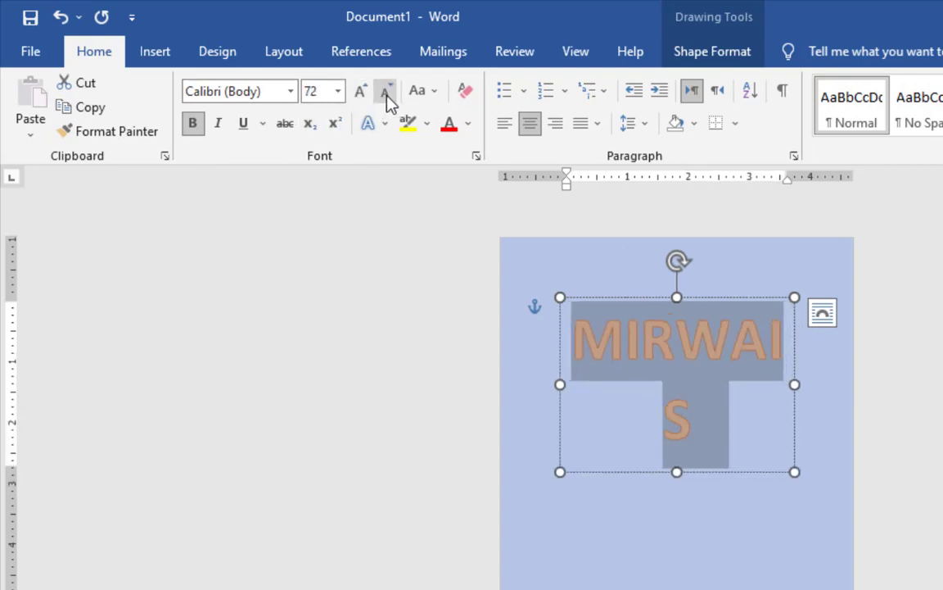
left_click(385, 94)
left_click(385, 94)
left_click(359, 92)
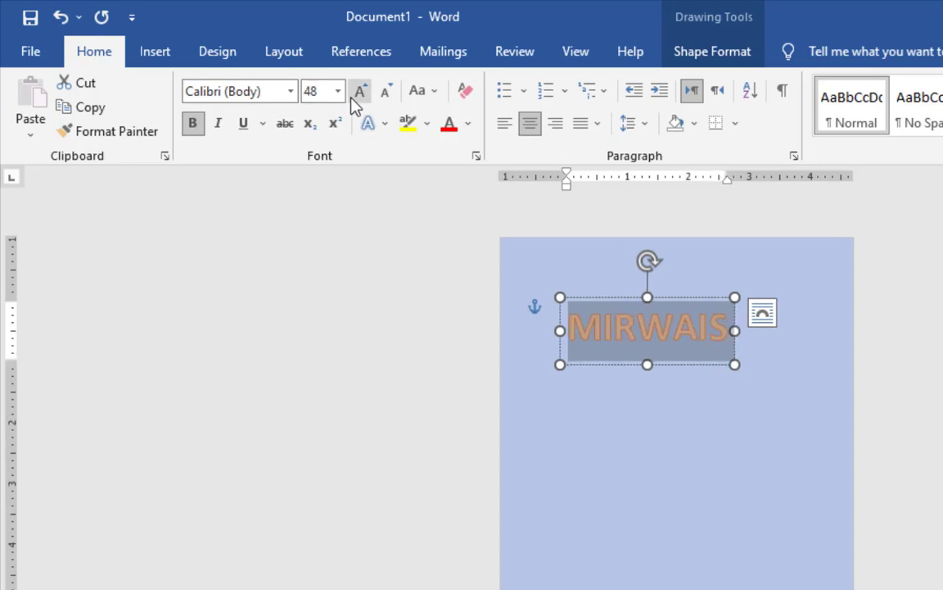
left_click(359, 93)
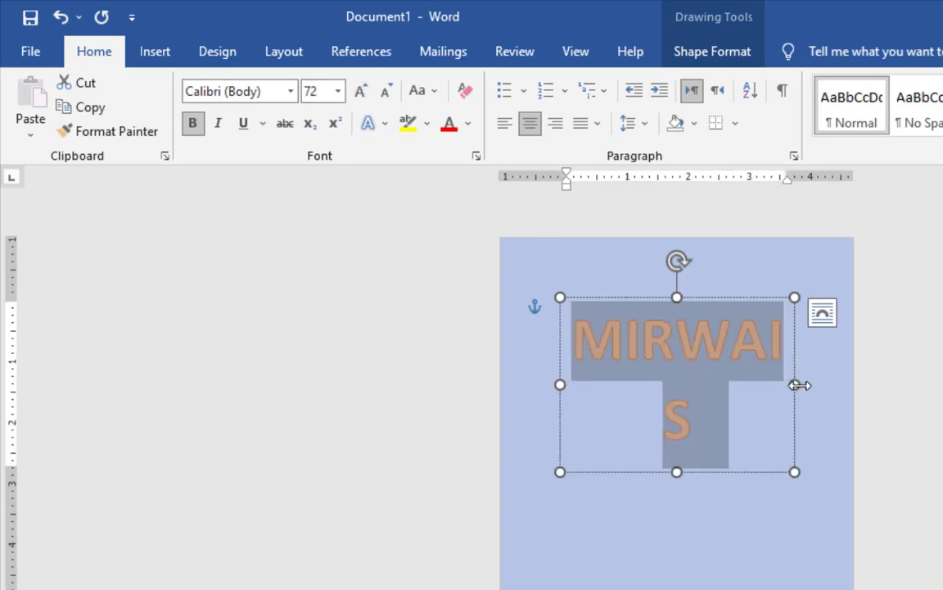
Widen the WordArt box to about 4.97" so the name fits on one line, and move it near the page's top edge
left_click_drag(801, 383, 863, 362)
left_click_drag(769, 302, 737, 261)
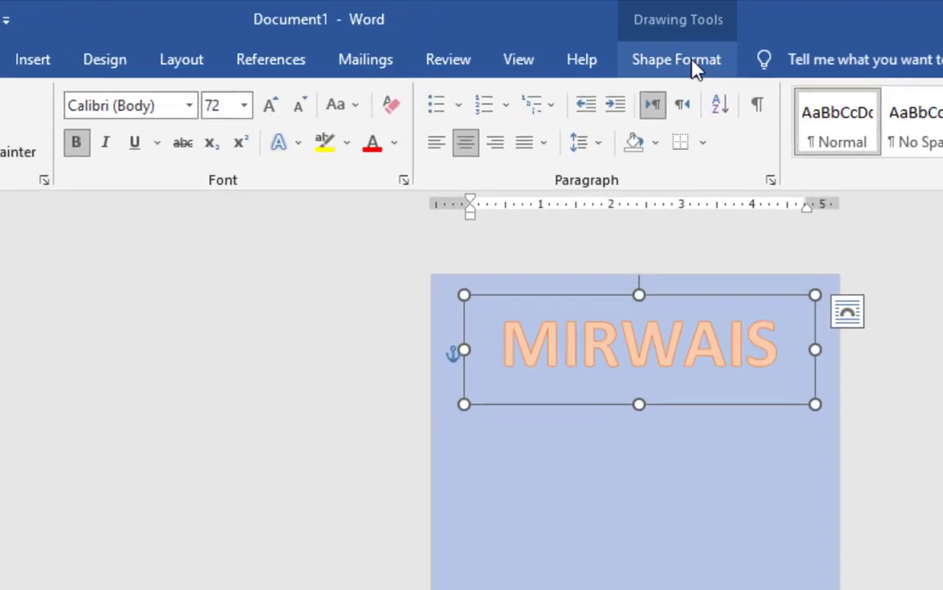
Set the WordArt box to No Fill and No Outline
left_click(727, 59)
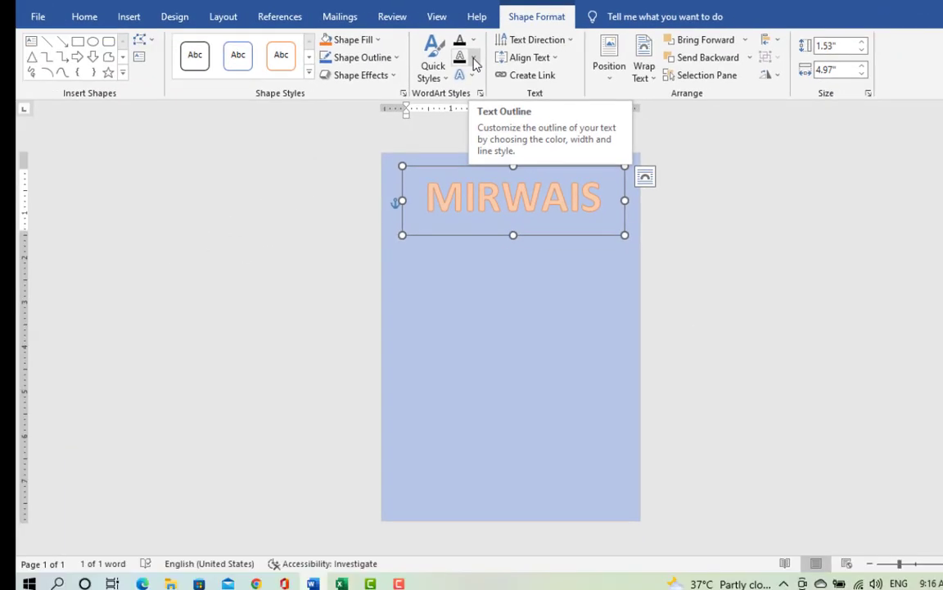
left_click(360, 40)
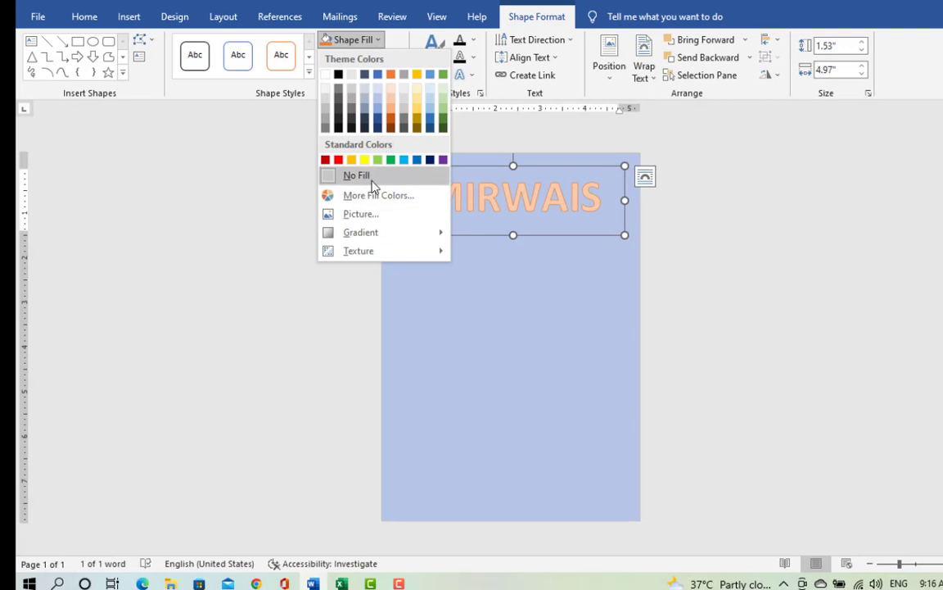
left_click(373, 187)
left_click(393, 69)
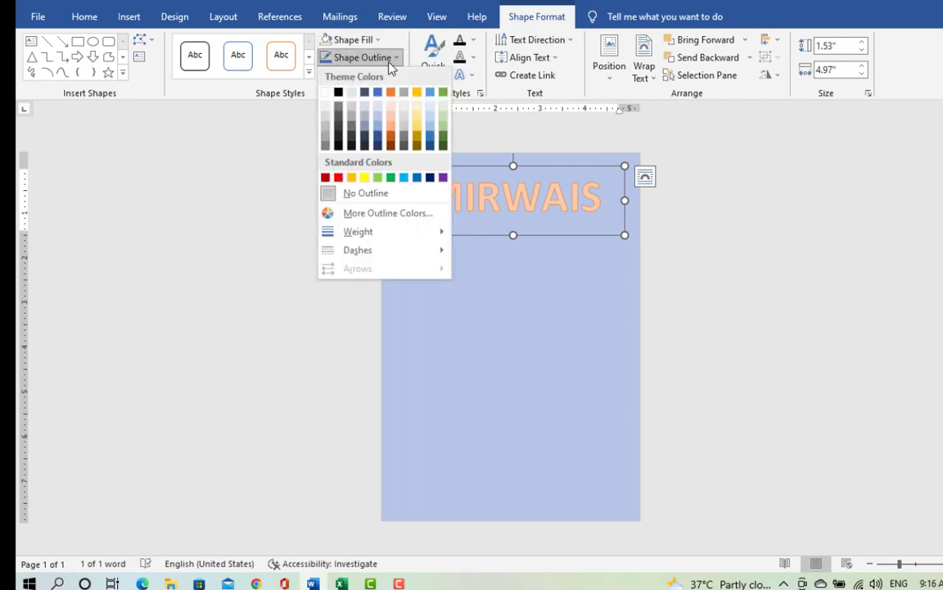
left_click(343, 192)
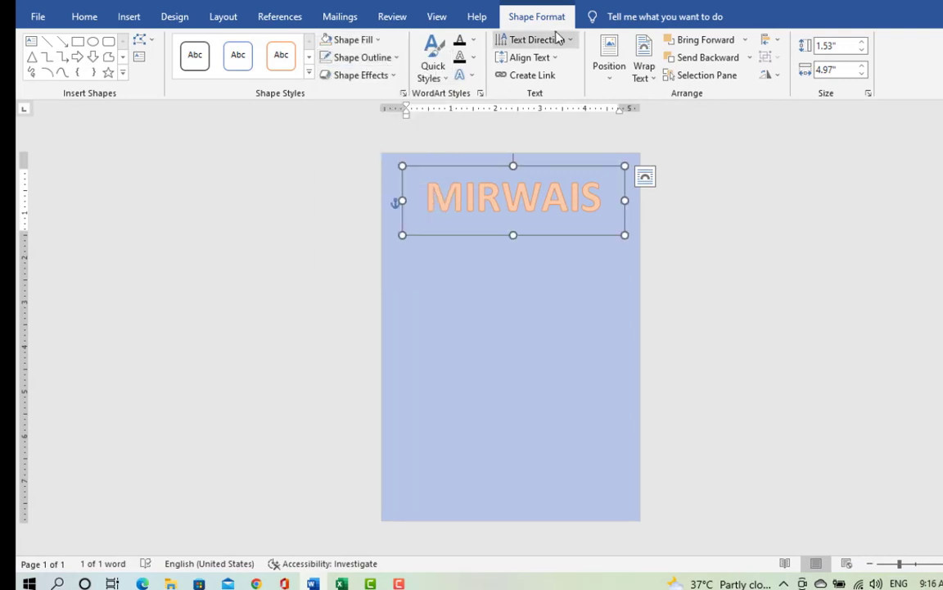
Fill the WordArt text with the standard dark blue color and give it a white text outline
left_click(472, 39)
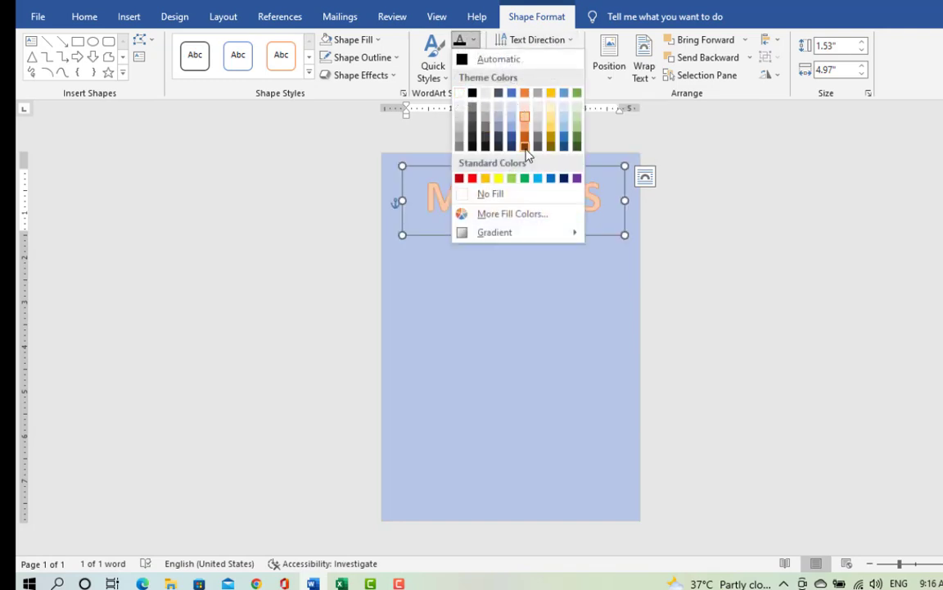
left_click(564, 178)
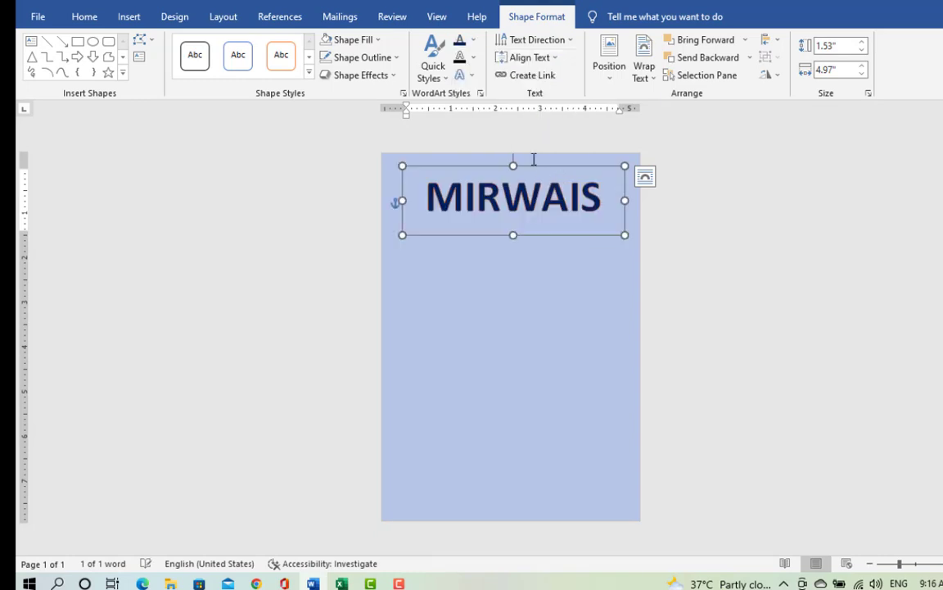
left_click(476, 64)
left_click(462, 119)
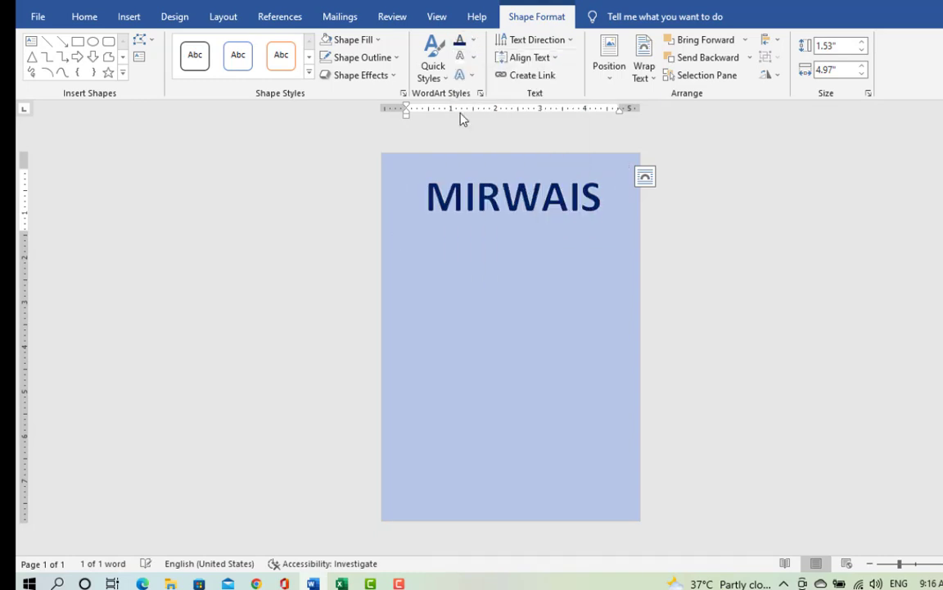
Thicken the white text outline of the large WordArt name to 2¼ pt
left_click(461, 164)
left_click(476, 64)
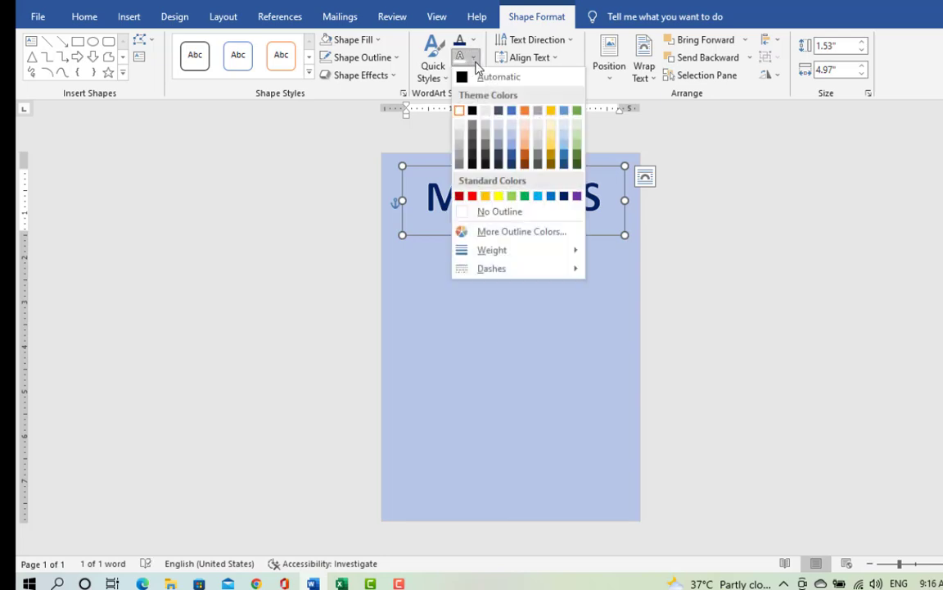
mouse_move(527, 251)
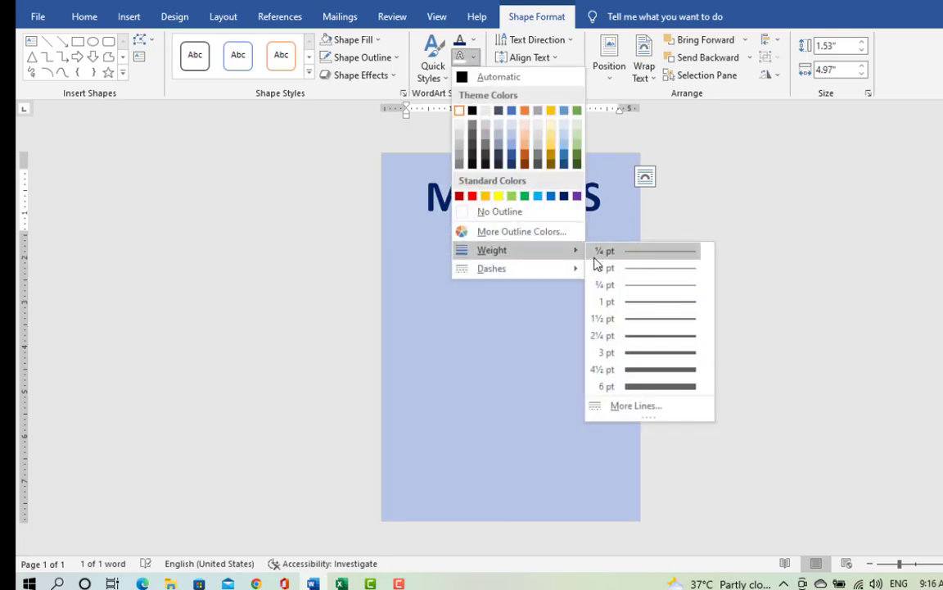
left_click(642, 342)
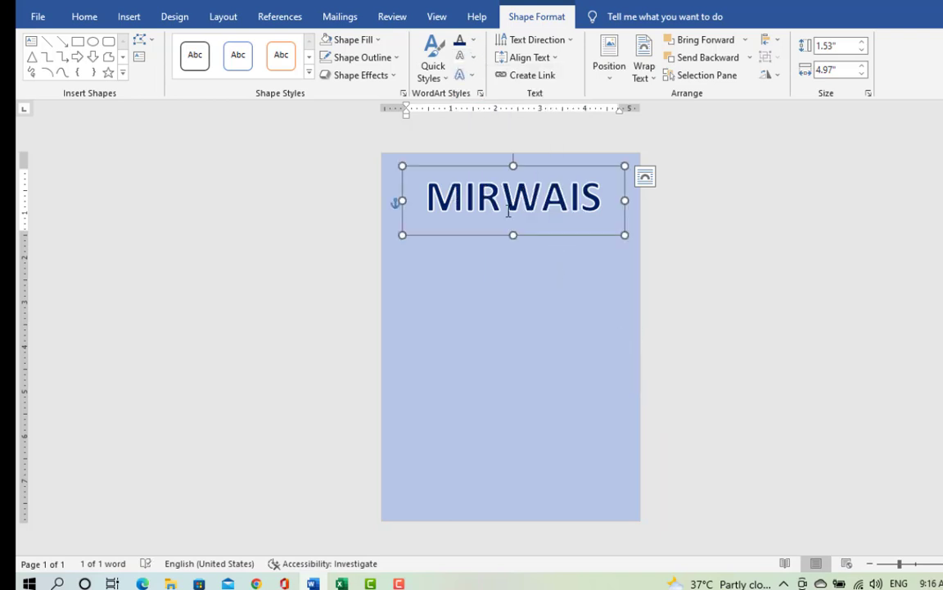
Change the font of the large WordArt name to Attari_Aseer
left_click(83, 16)
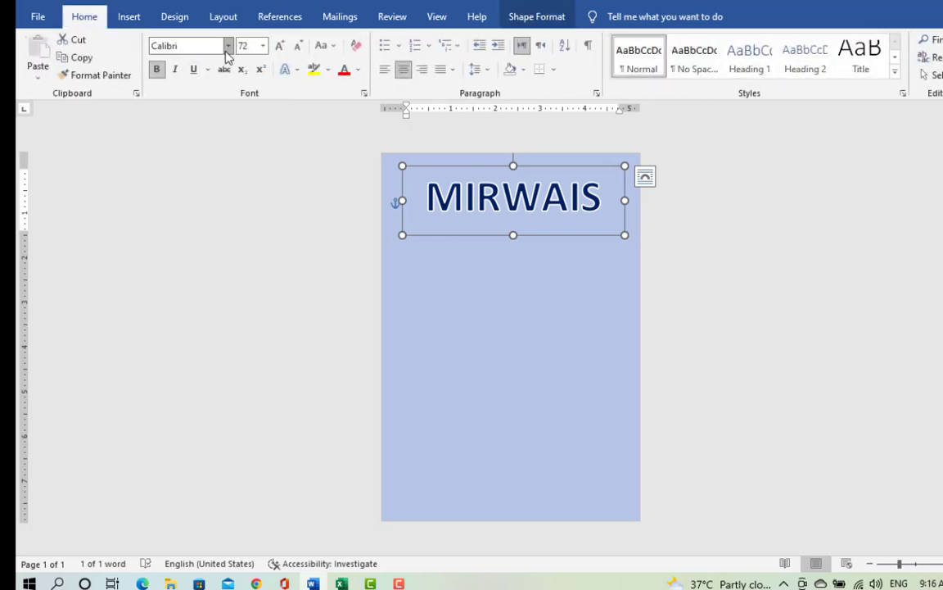
left_click(228, 47)
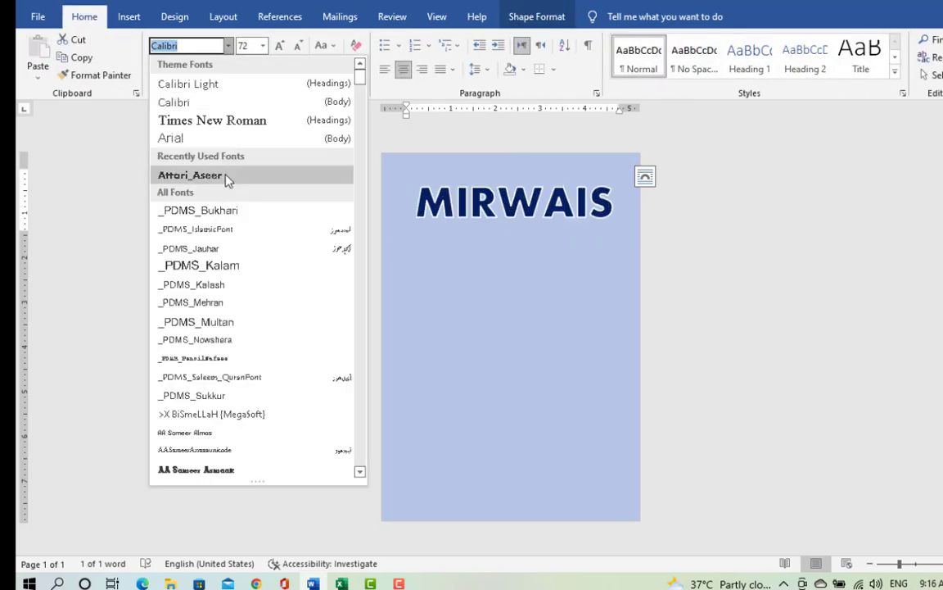
key("Escape")
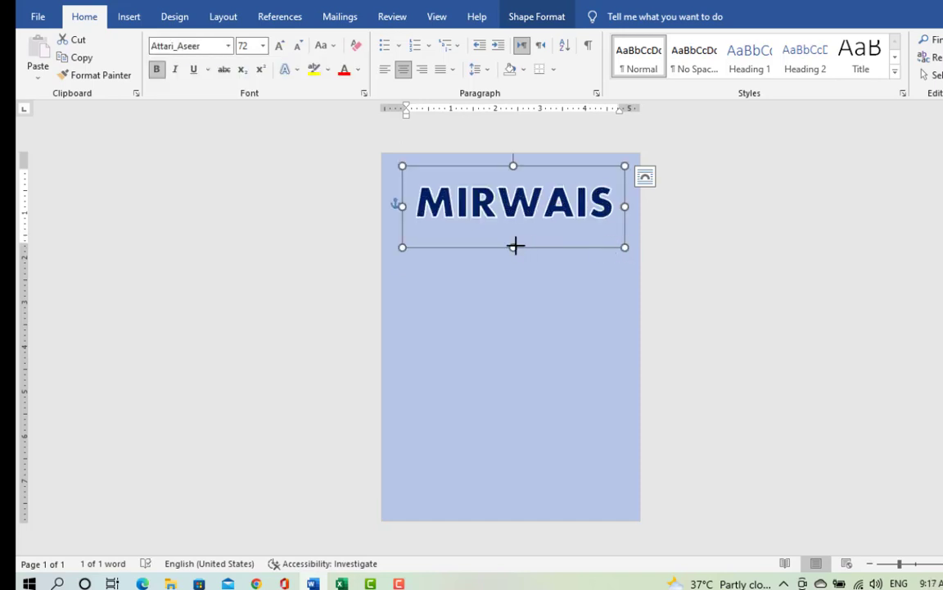
Shorten the WordArt name's box slightly and move it up against the page's top edge
left_click_drag(514, 246, 514, 237)
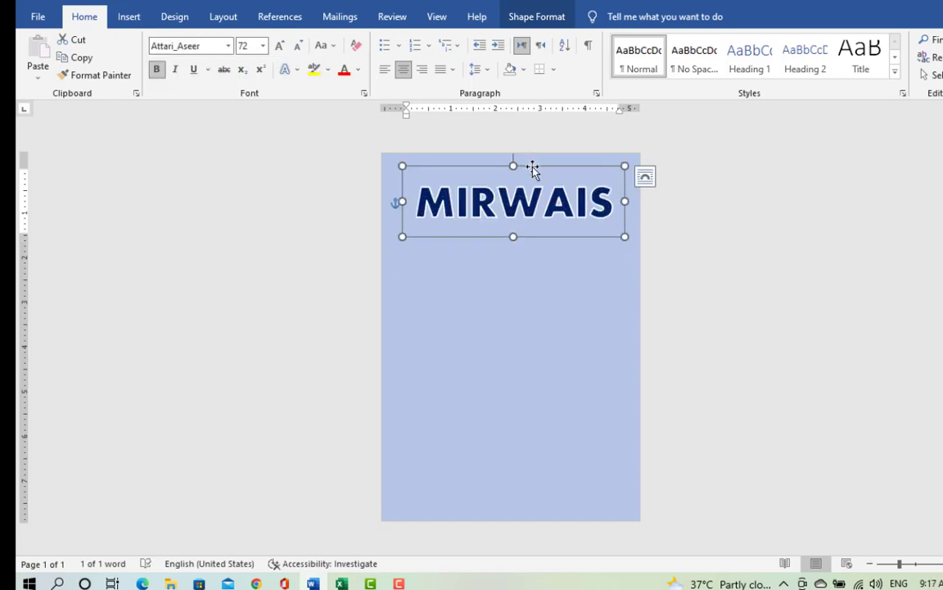
left_click_drag(532, 163, 528, 148)
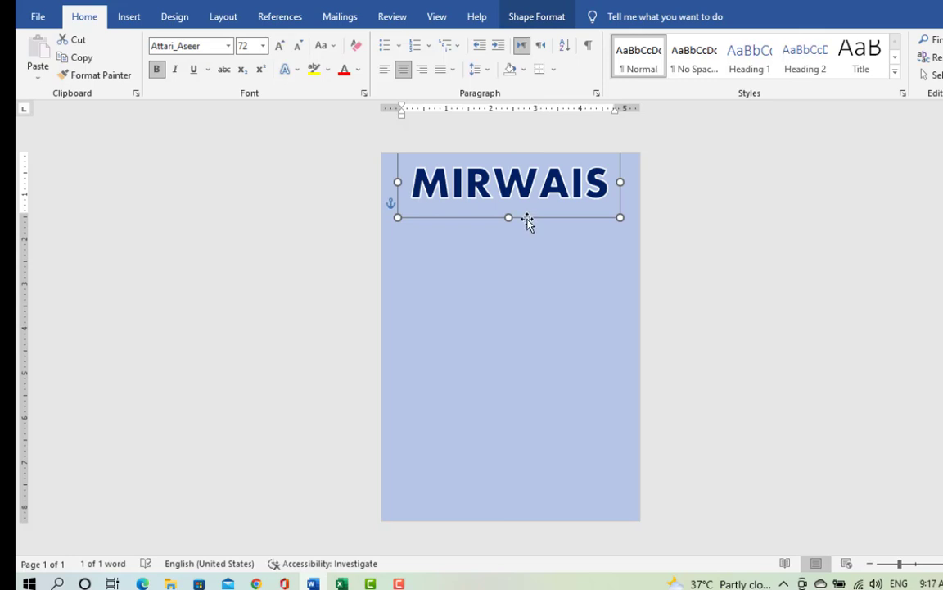
Duplicate the WordArt name below the original and replace the copy's text with PRIMARY SECONDARY SCHOOL
left_click_drag(530, 224, 516, 250)
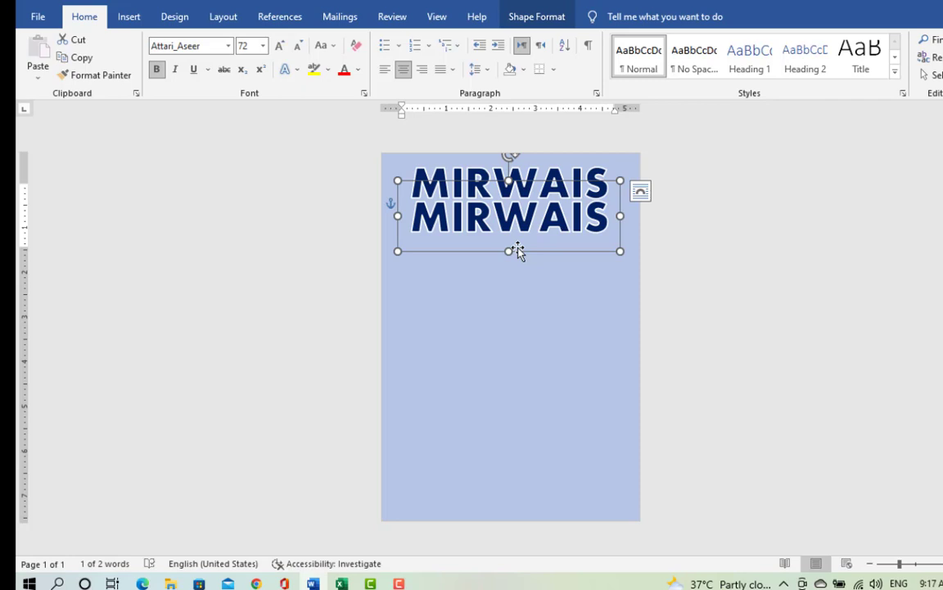
key("ctrl+a")
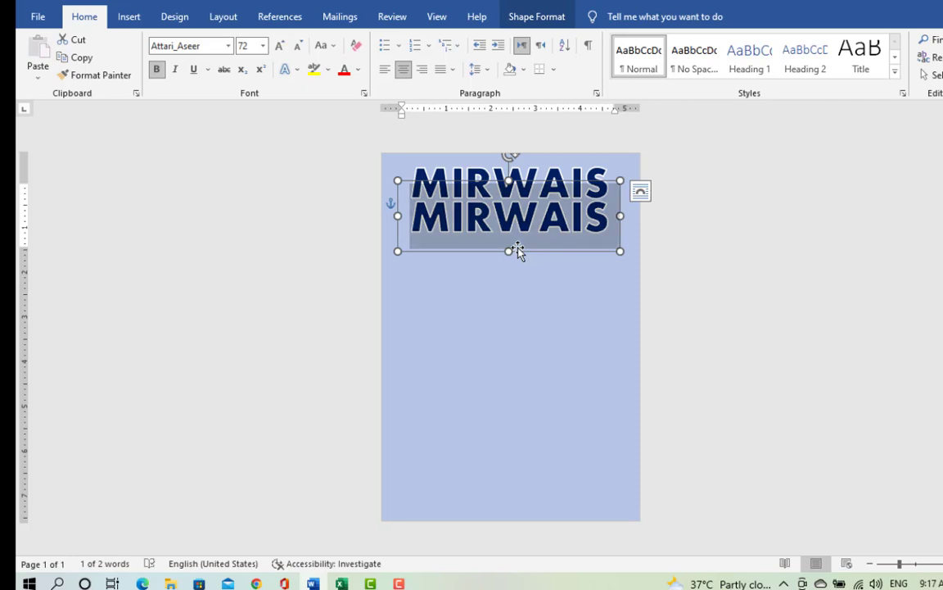
type("PR")
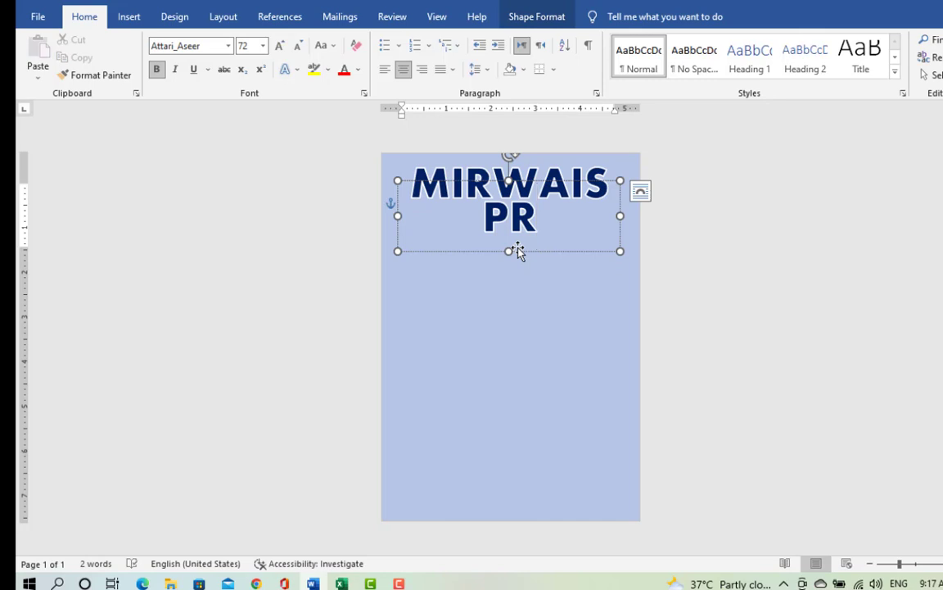
type("IMARY")
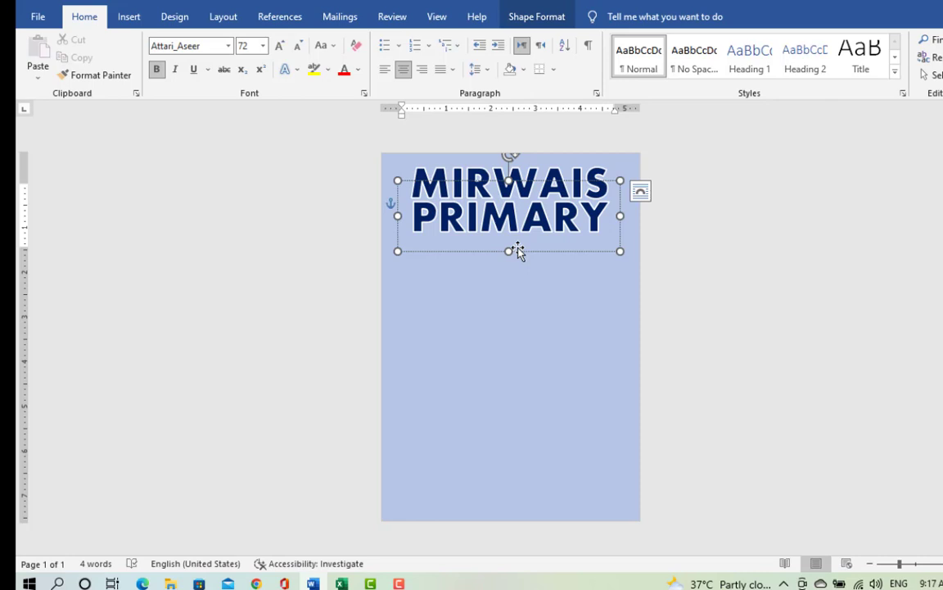
Reduce the PRIMARY SECONDARY SCHOOL text to font size 23 so it fits on one line
key("shift+Home")
key("ctrl+bracketleft")
key("ctrl+bracketleft")
key("ctrl+bracketleft")
key("ctrl+bracketleft")
key("ctrl+bracketleft")
key("ctrl+bracketleft")
key("ctrl+bracketleft")
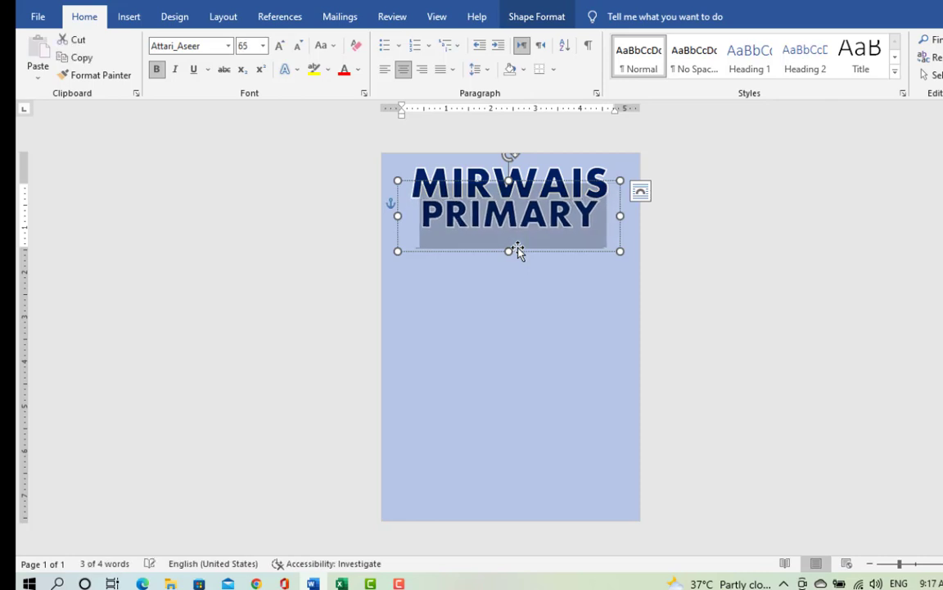
key("ctrl+bracketleft")
key("ctrl+bracketleft")
key("ctrl+bracketleft")
key("ctrl+bracketleft")
key("ctrl+bracketleft")
key("ctrl+bracketleft")
key("ctrl+bracketleft")
key("ctrl+bracketleft")
key("ctrl+bracketleft")
key("ctrl+bracketleft")
key("ctrl+bracketleft")
key("ctrl+bracketleft")
key("ctrl+bracketleft")
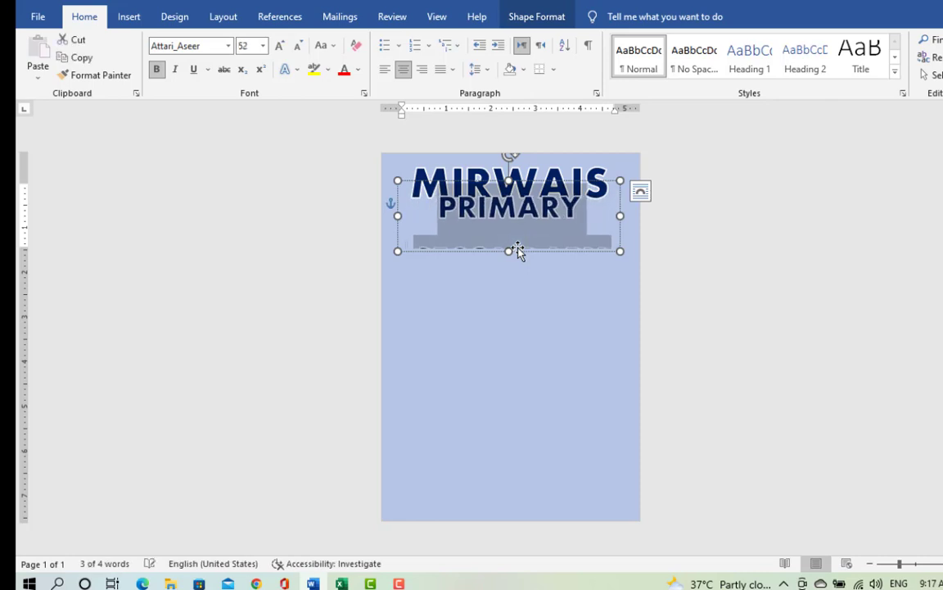
key("ctrl+bracketleft")
key("ctrl+bracketleft")
key("ctrl+bracketleft")
key("ctrl+bracketleft")
key("ctrl+bracketleft")
key("ctrl+bracketleft")
key("ctrl+bracketleft")
key("ctrl+bracketleft")
key("ctrl+bracketleft")
key("ctrl+bracketleft")
key("ctrl+bracketleft")
key("ctrl+bracketleft")
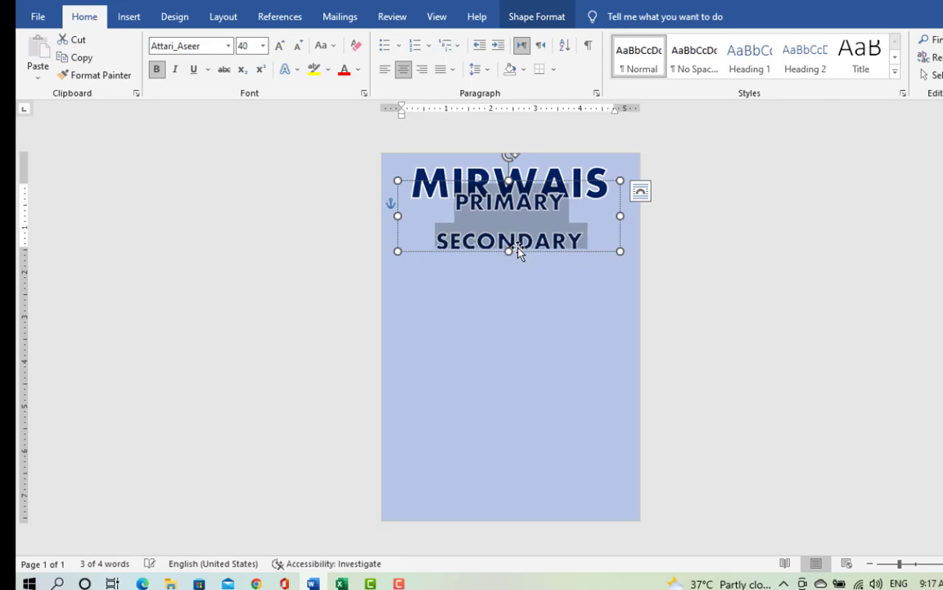
key("ctrl+bracketleft")
key("ctrl+bracketleft")
key("ctrl+bracketleft")
key("ctrl+bracketleft")
key("ctrl+bracketleft")
key("ctrl+bracketleft")
key("ctrl+bracketleft")
key("ctrl+bracketleft")
key("ctrl+bracketleft")
key("ctrl+bracketleft")
key("ctrl+bracketleft")
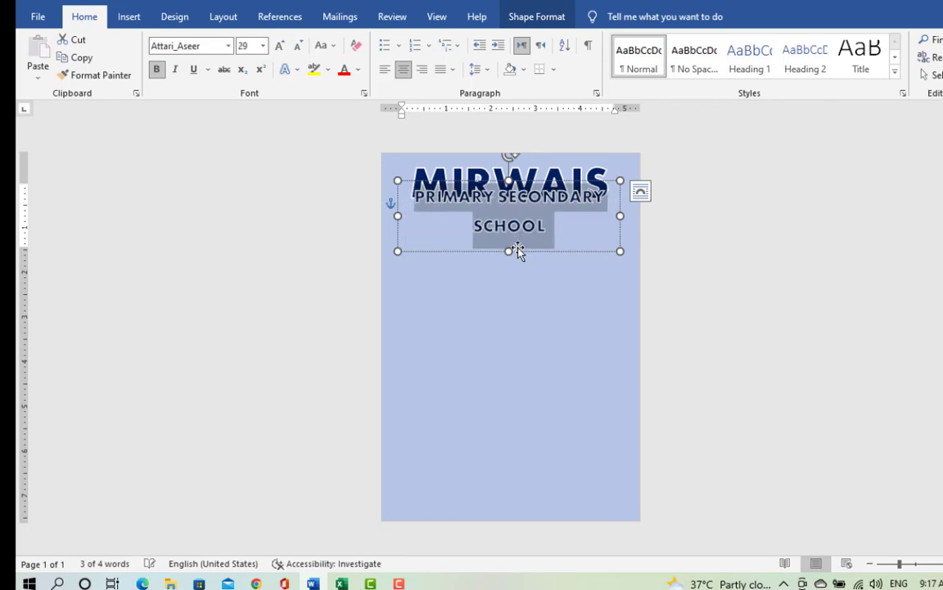
key("ctrl+bracketleft")
key("ctrl+bracketleft")
key("ctrl+bracketleft")
key("ctrl+bracketleft")
key("ctrl+bracketleft")
key("ctrl+bracketleft")
key("ctrl+bracketleft")
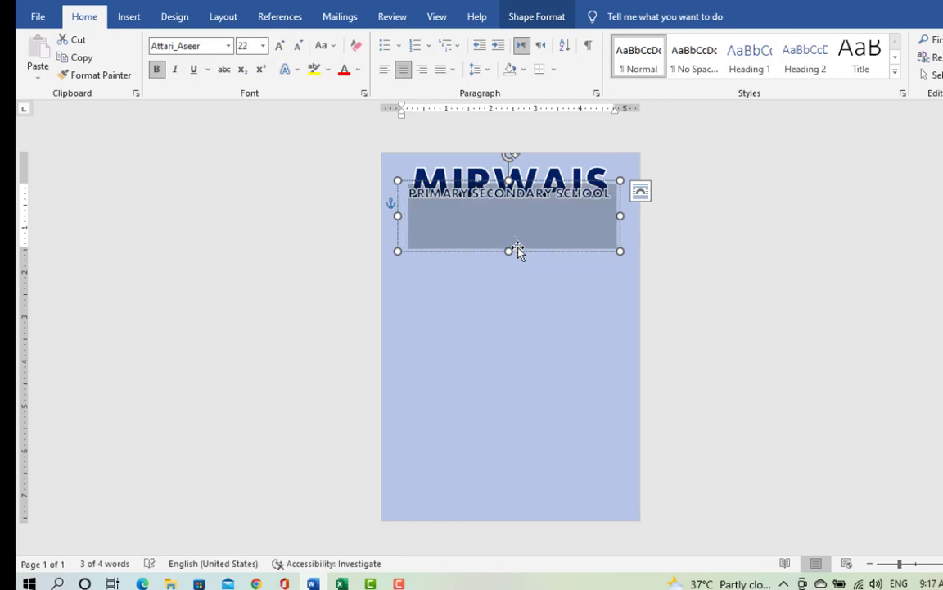
key("ctrl+bracketright")
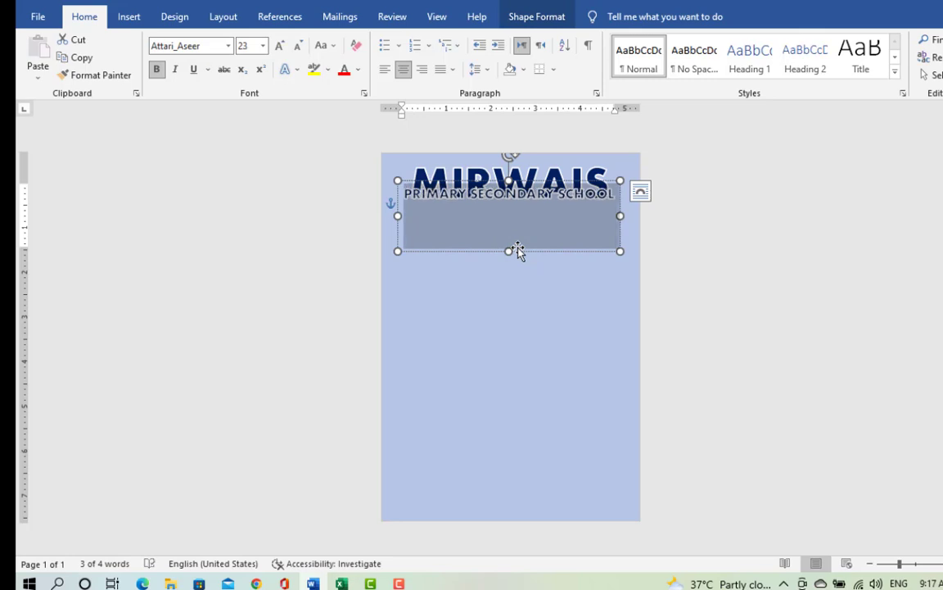
Shorten the PRIMARY SECONDARY SCHOOL box to about 0.81" high and move it directly below the large name
left_click_drag(507, 250, 500, 220)
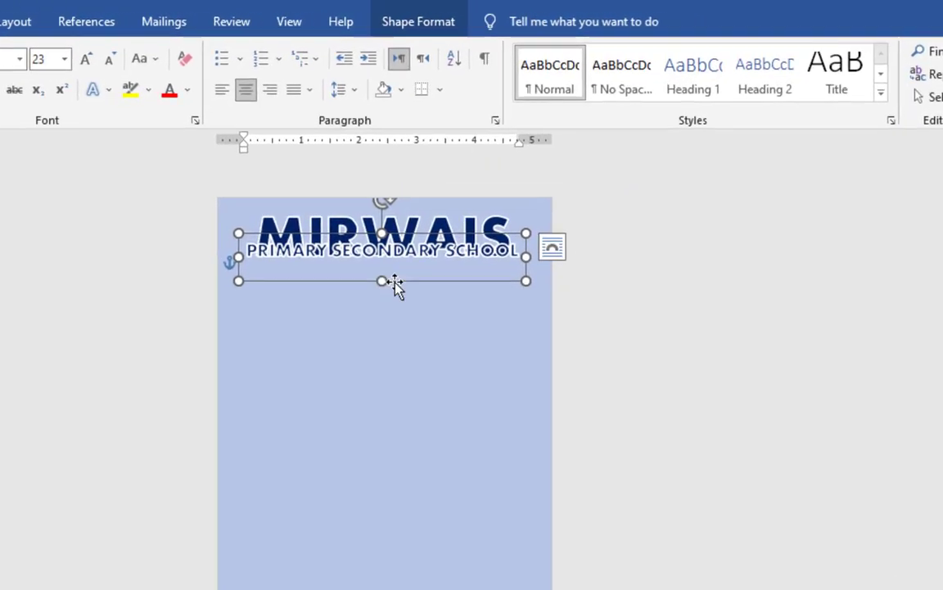
left_click_drag(362, 332, 363, 334)
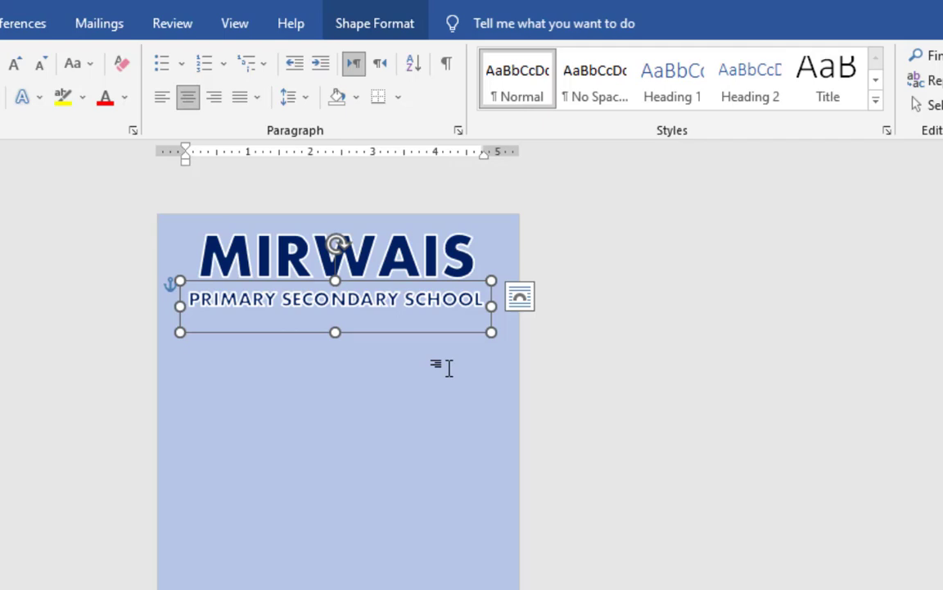
Change the text outline weight of the PRIMARY SECONDARY SCHOOL line
left_click(336, 333)
left_click(383, 28)
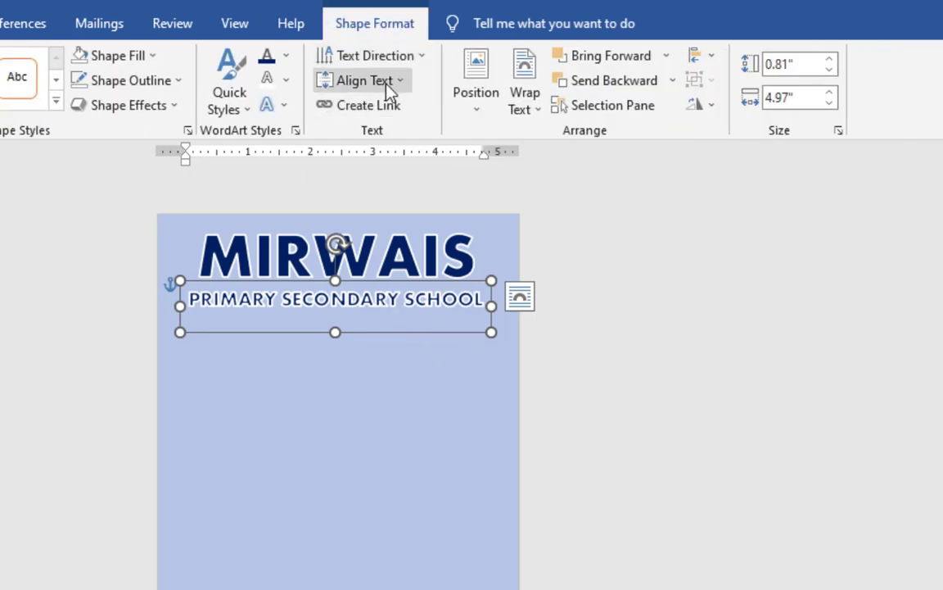
left_click(283, 82)
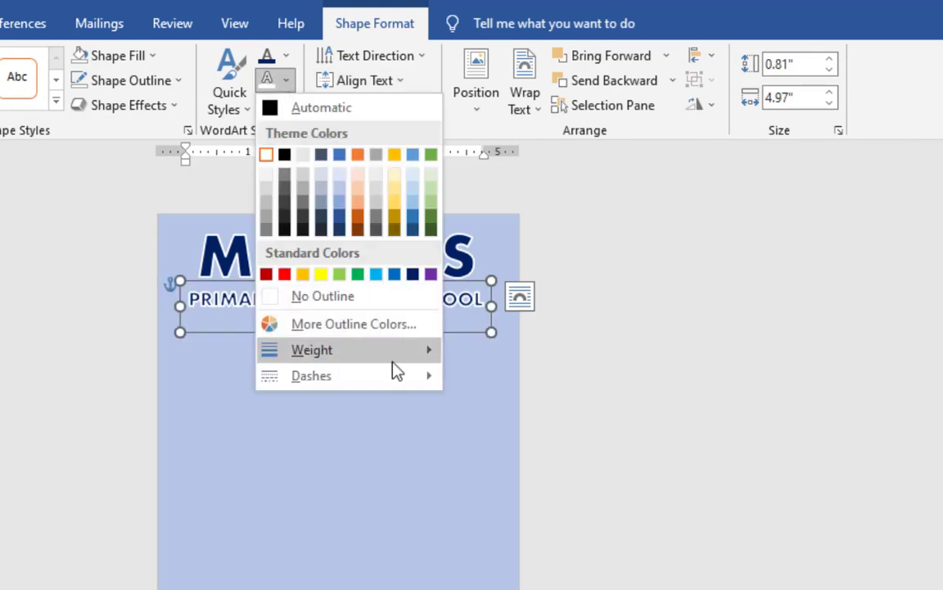
mouse_move(431, 357)
left_click(524, 446)
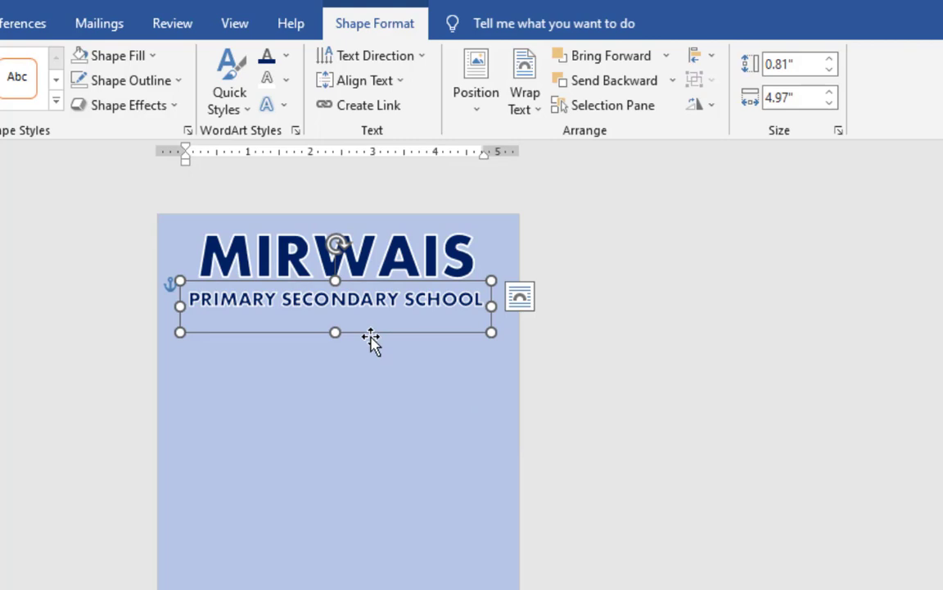
Copy the school subtitle box below itself as an address and phone number box about 1.16" high and 5.17" wide
left_click_drag(371, 338, 360, 366)
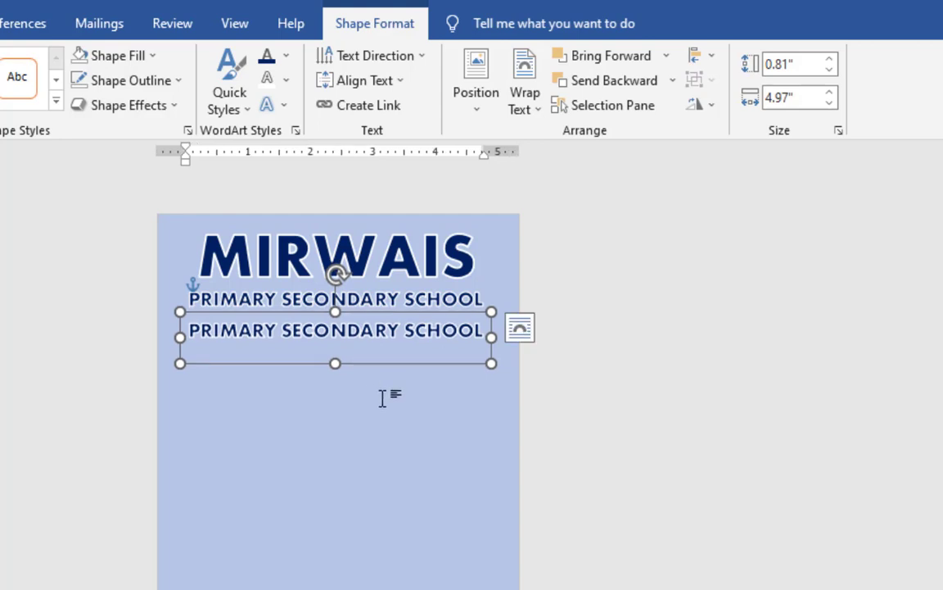
left_click_drag(491, 348, 504, 347)
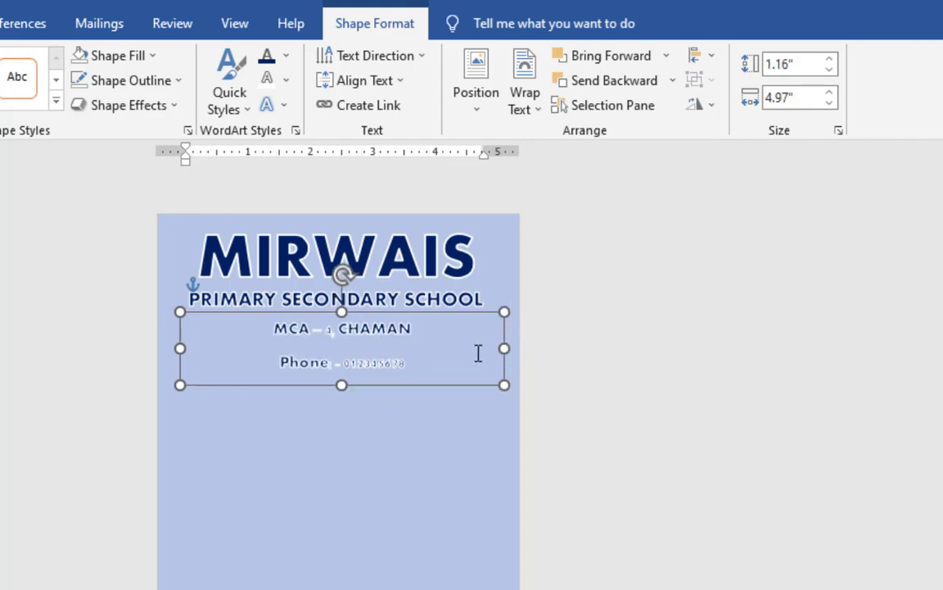
Set the line spacing of the address and phone lines to 1.0
left_click_drag(408, 367, 248, 331)
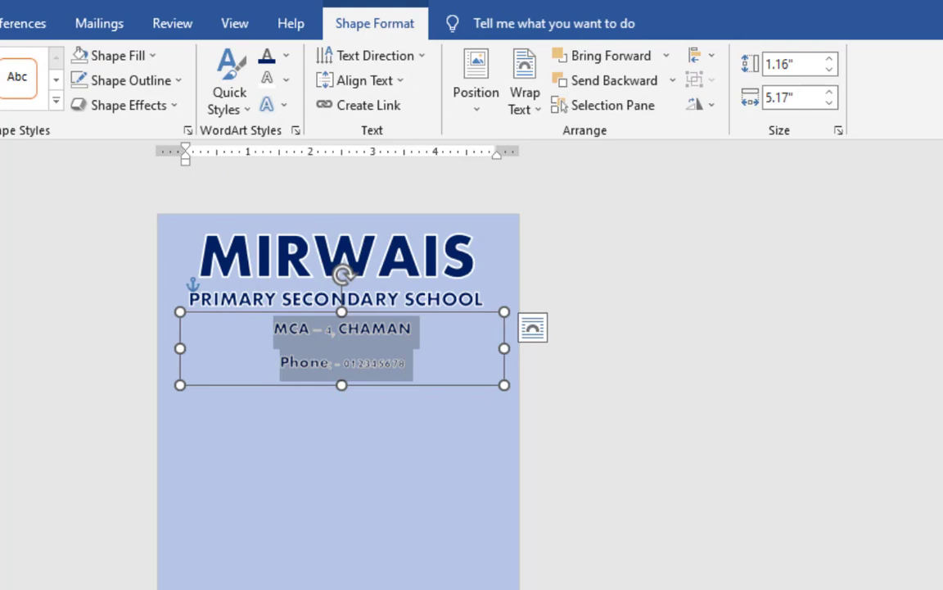
key("alt+h")
left_click(291, 97)
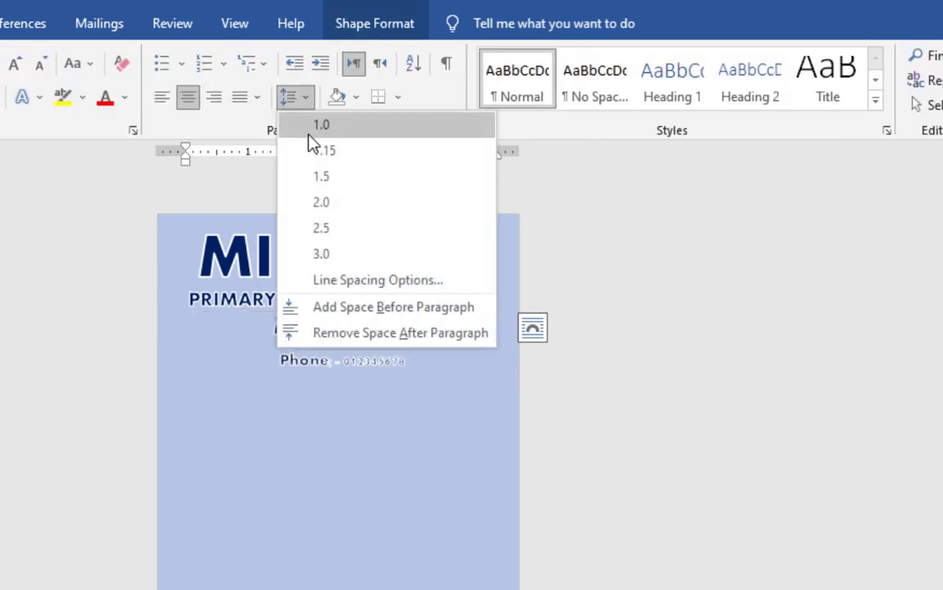
left_click(311, 138)
Try left and right alignment on the address and phone lines, and return them to centered alignment
left_click(162, 96)
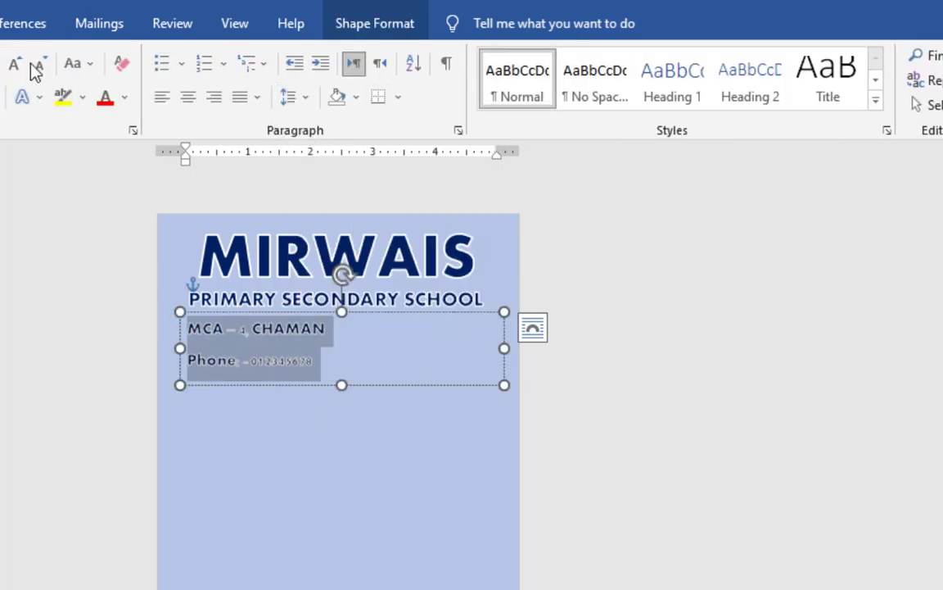
left_click(214, 97)
left_click(188, 96)
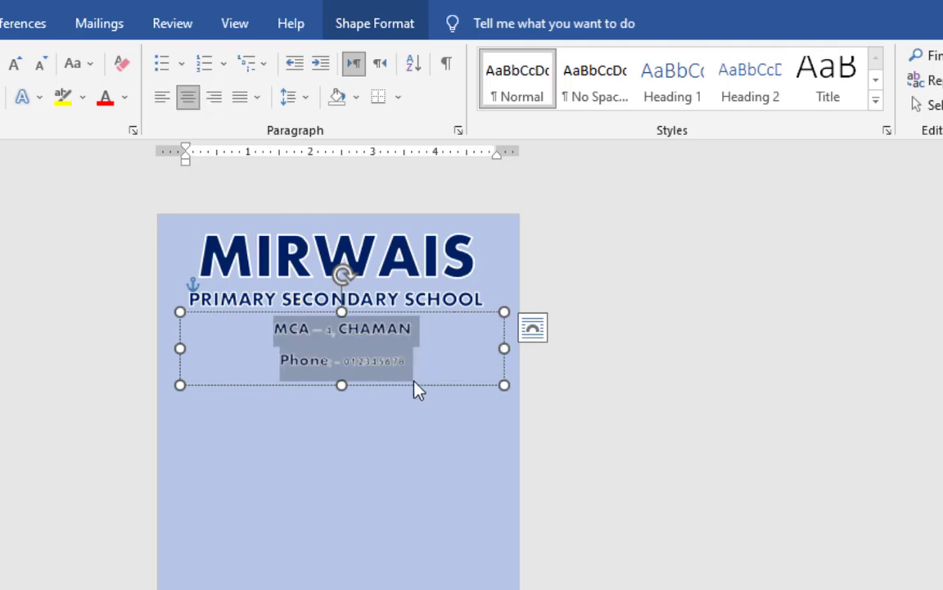
Fill the address and phone text with standard orange and give it a black text outline
left_click(127, 100)
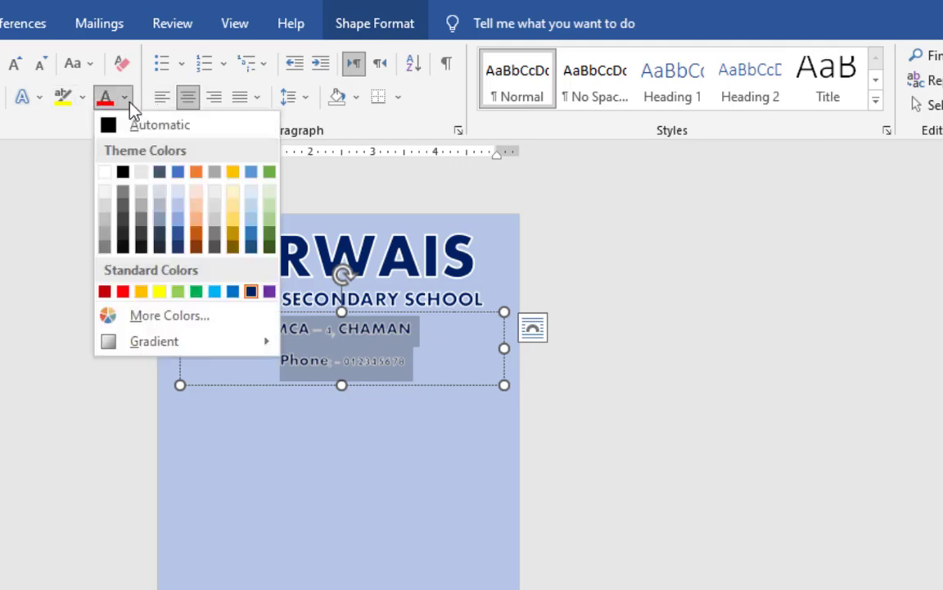
left_click(141, 292)
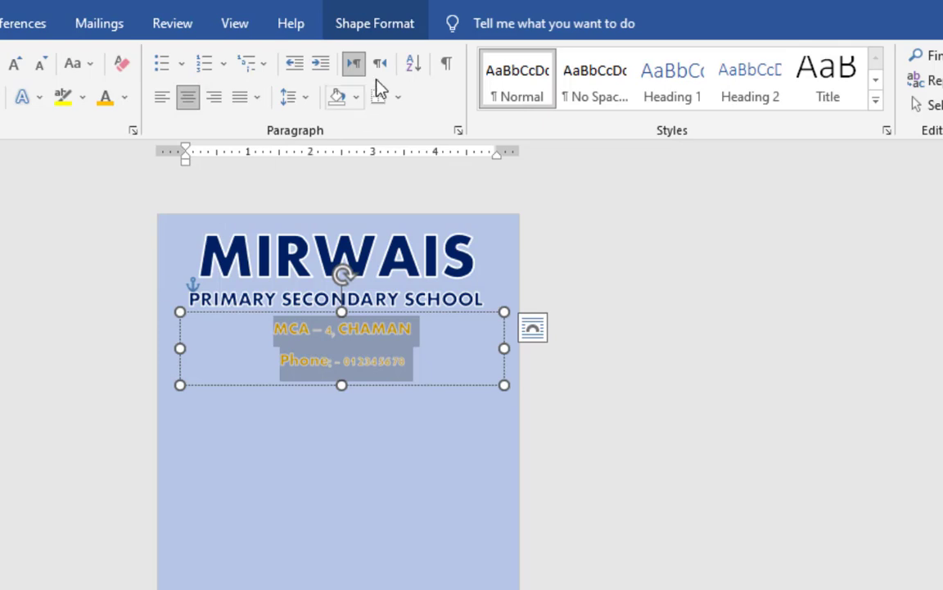
left_click(375, 29)
left_click(287, 56)
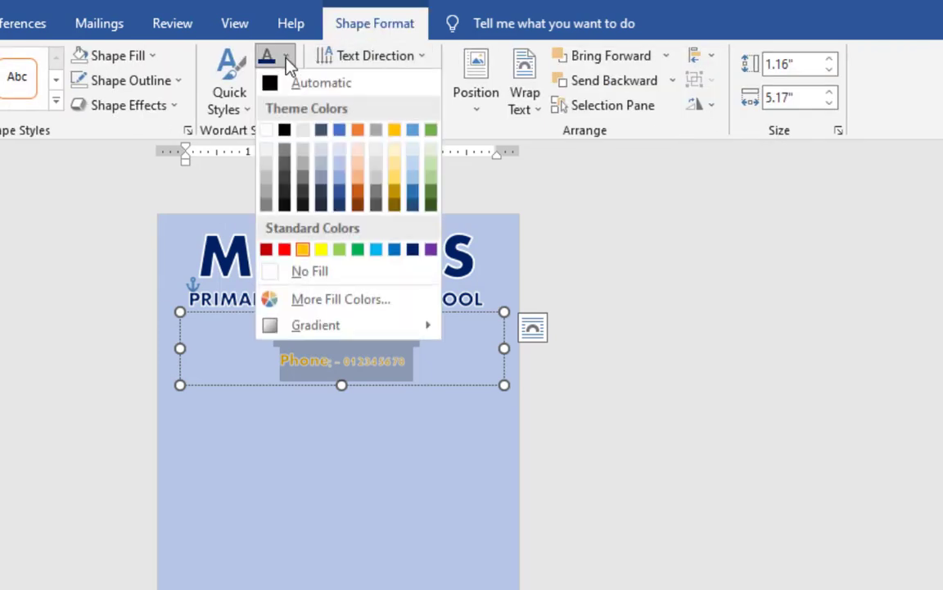
left_click(302, 249)
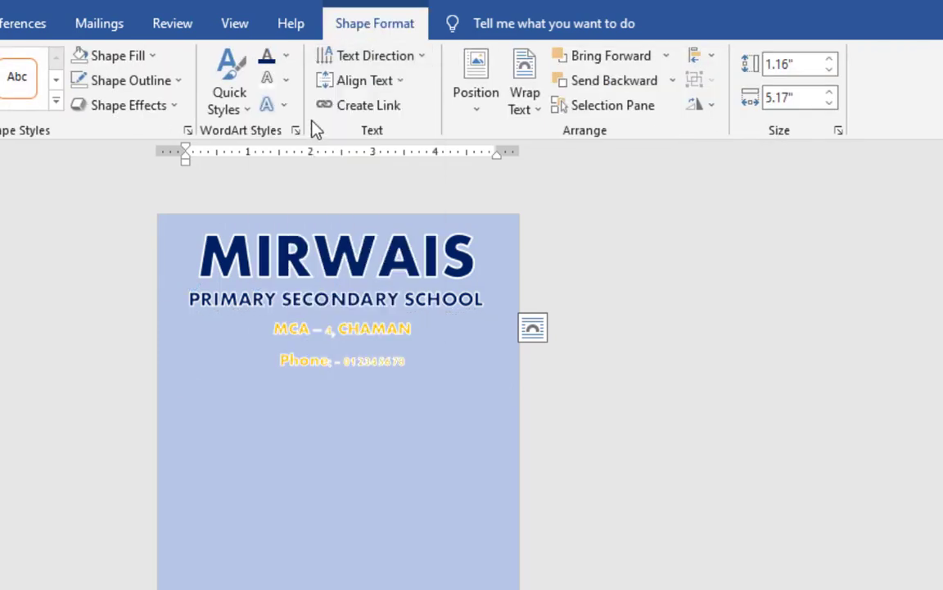
left_click(294, 83)
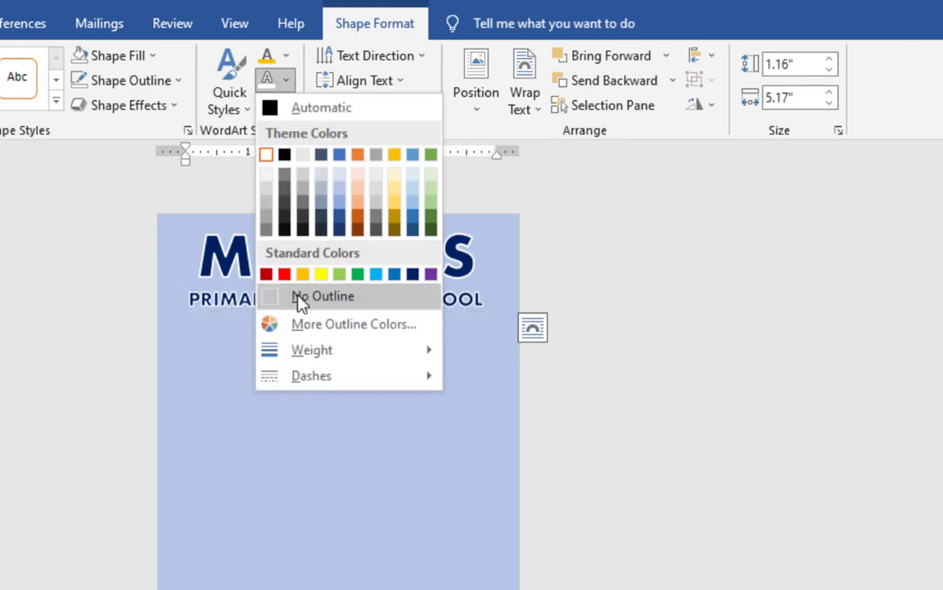
left_click(284, 155)
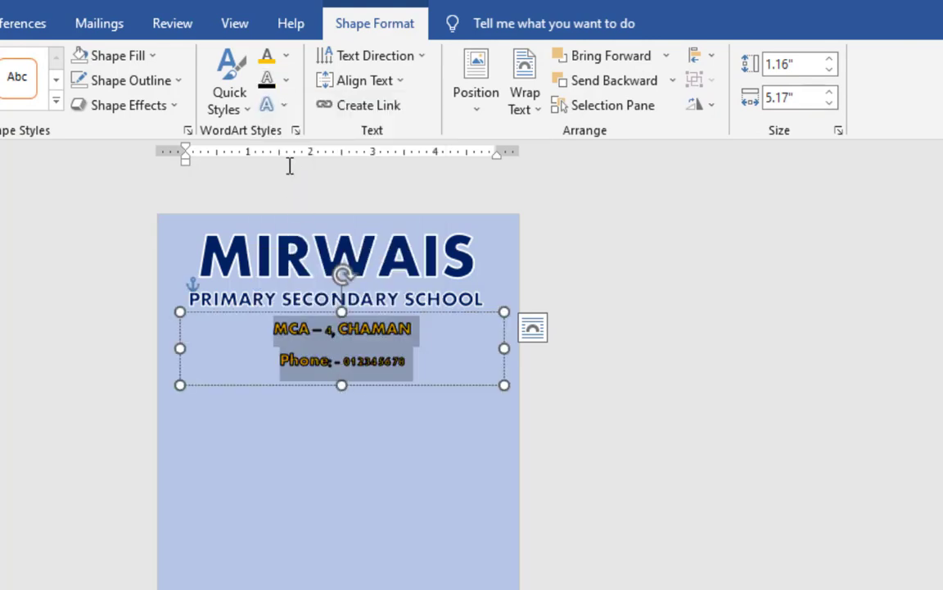
Change the text outline of the address and phone lines to the darkest theme blue shade
left_click(288, 84)
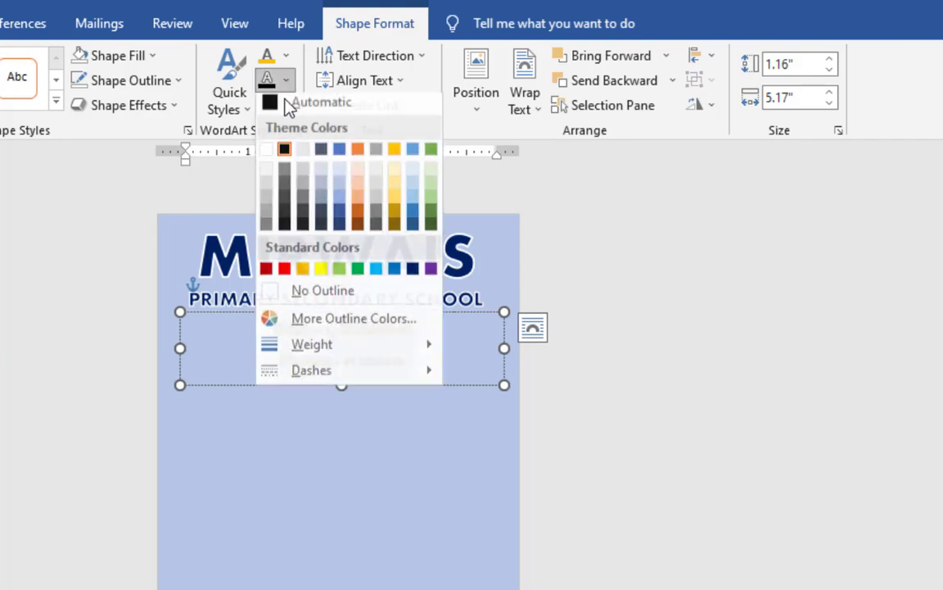
left_click(340, 230)
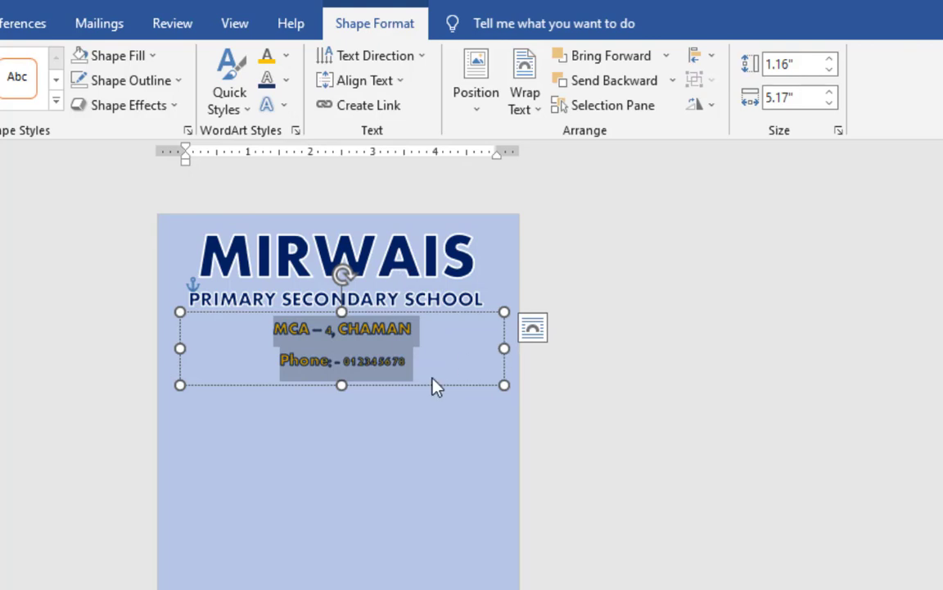
left_click(394, 431)
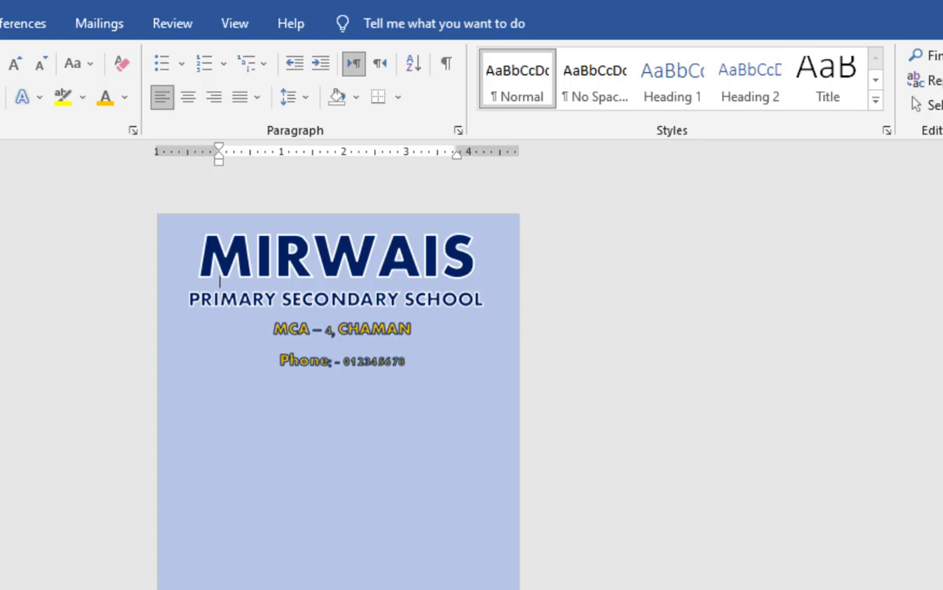
Browse for a picture to insert in the mirwais logo folder, inside pictures under D DRIVE MY LEARNING COURSES on drive E
key("alt+n")
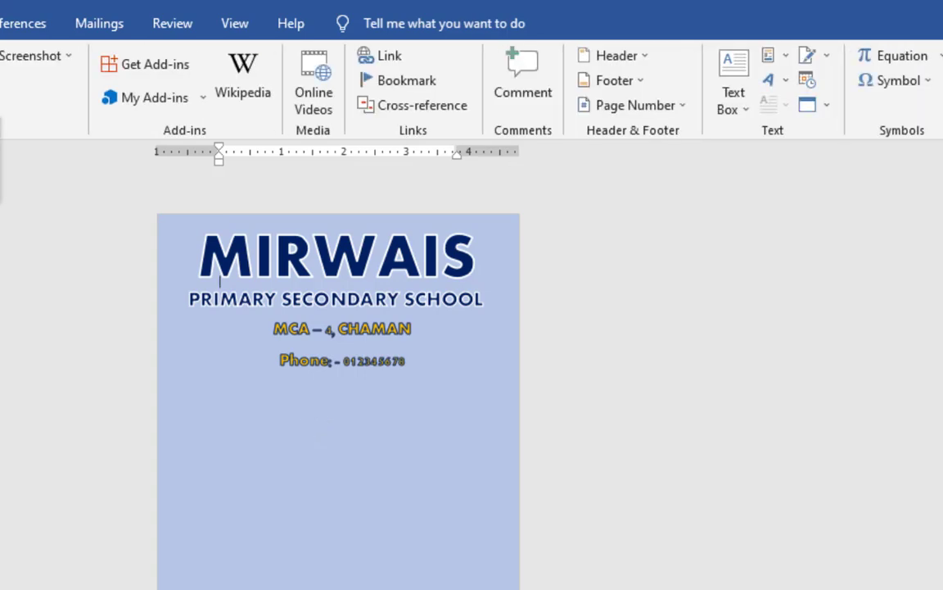
left_click(166, 151)
left_click(264, 270)
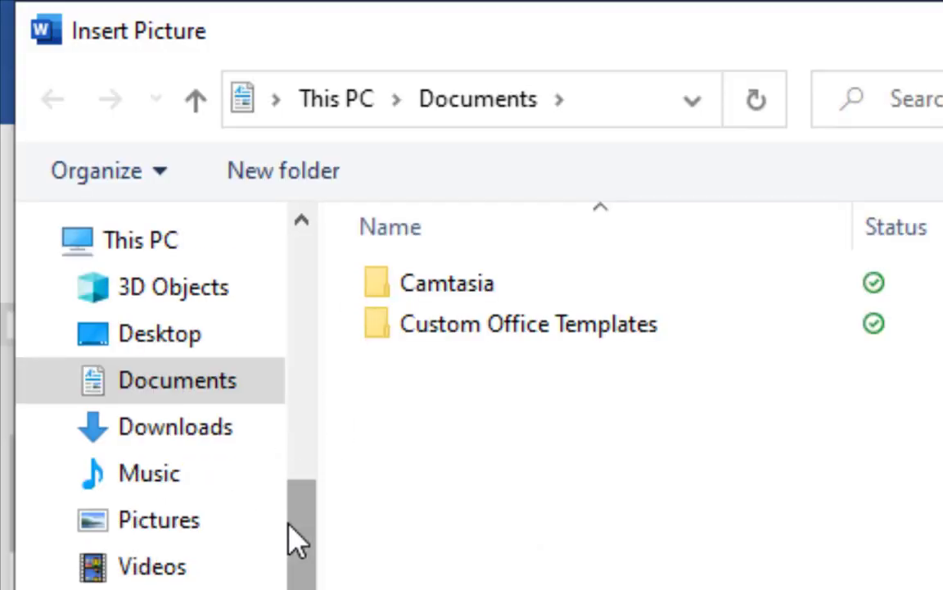
left_click_drag(295, 541, 305, 565)
left_click(262, 583)
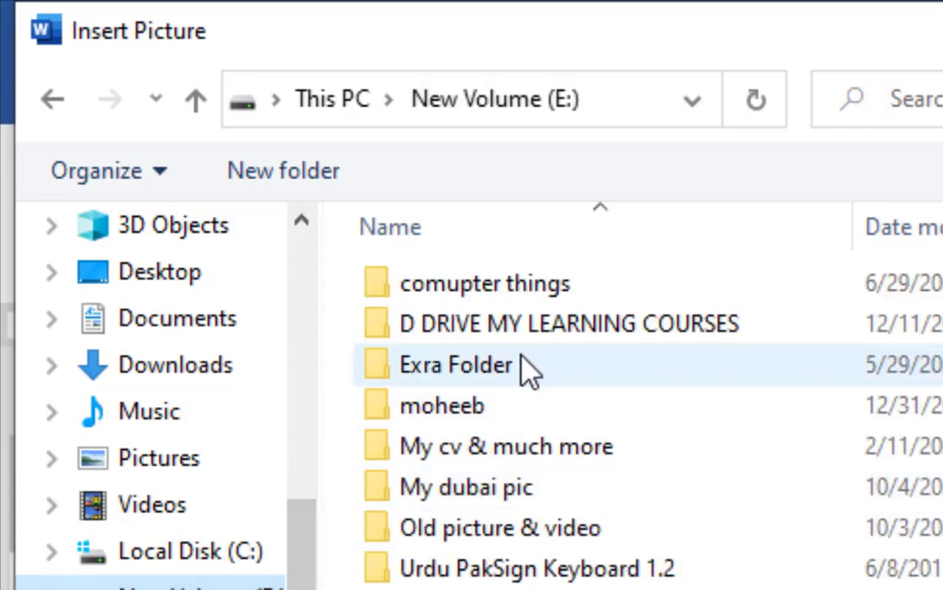
left_click(537, 338)
double_click(531, 339)
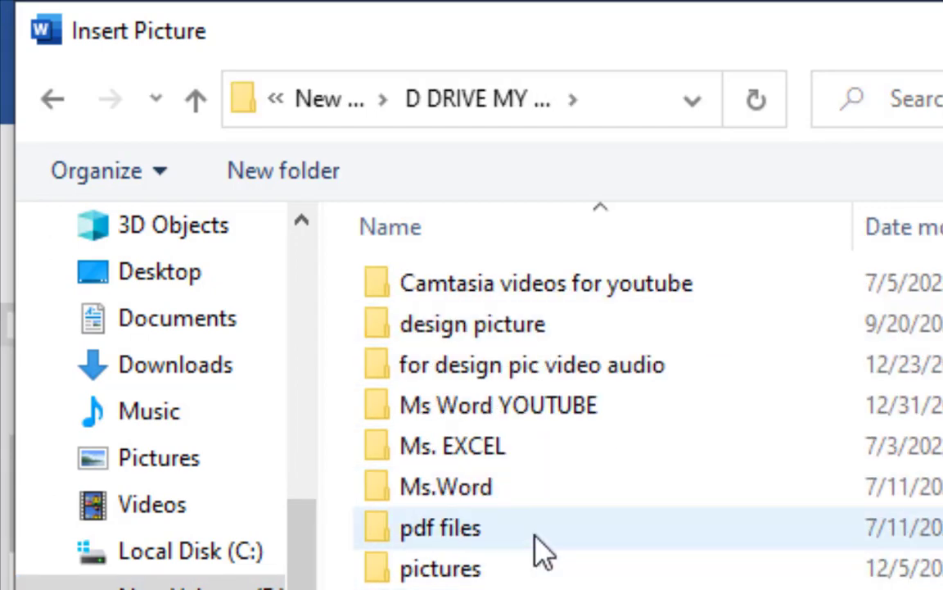
left_click(551, 583)
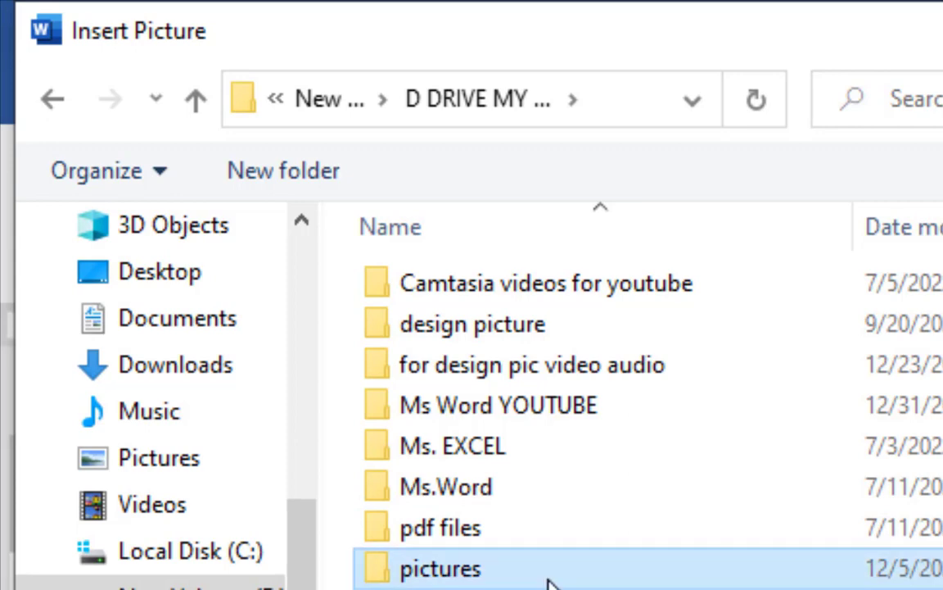
double_click(550, 583)
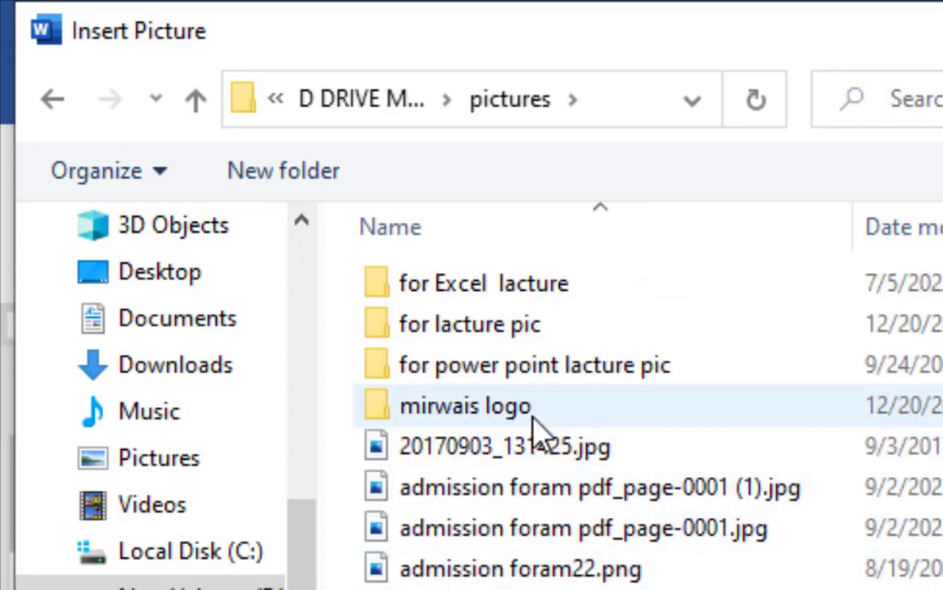
double_click(542, 421)
Insert the logo picture mirwais_logo_page-0001-removebg-preview.png into the cover page
scroll(652, 506, "down", 3)
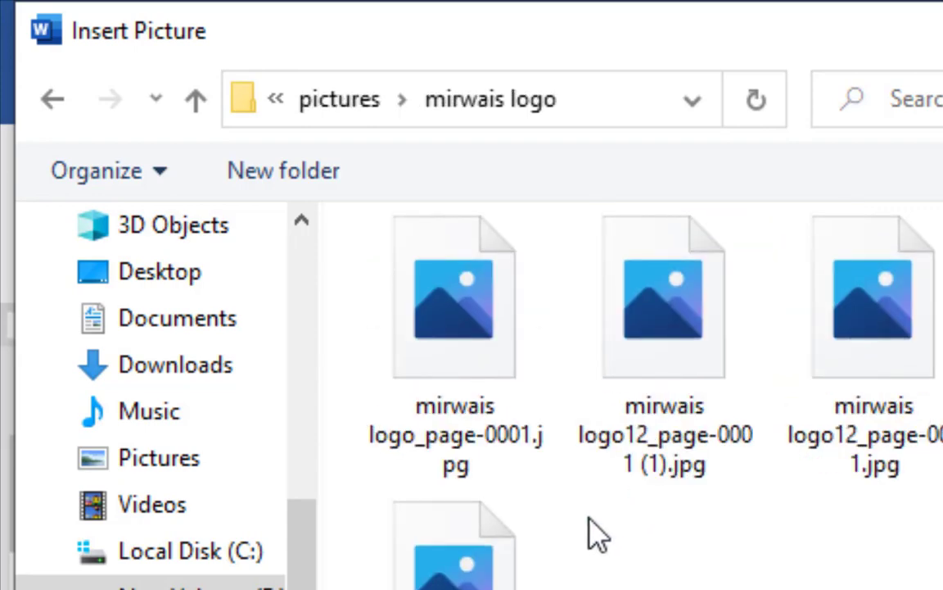
left_click(455, 557)
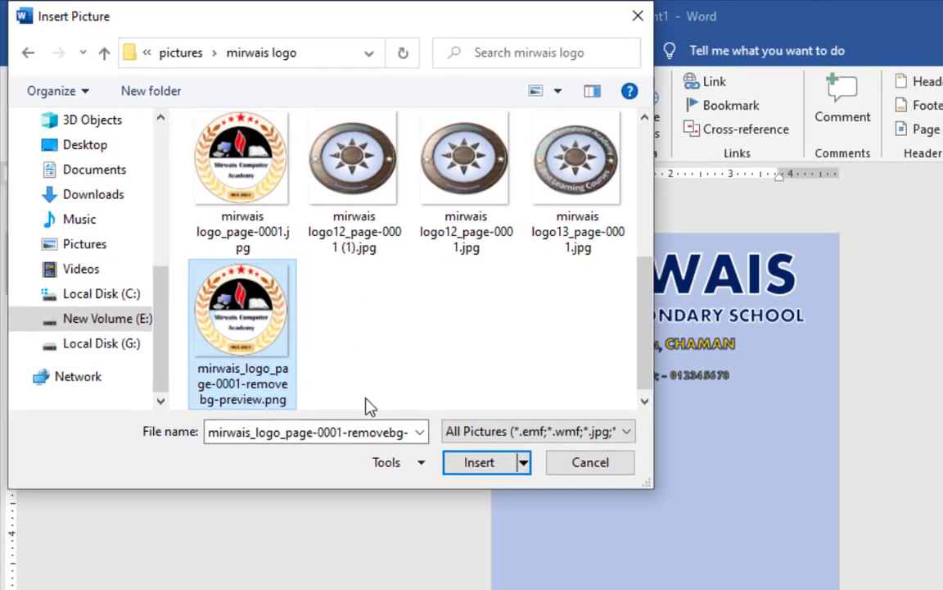
left_click(483, 467)
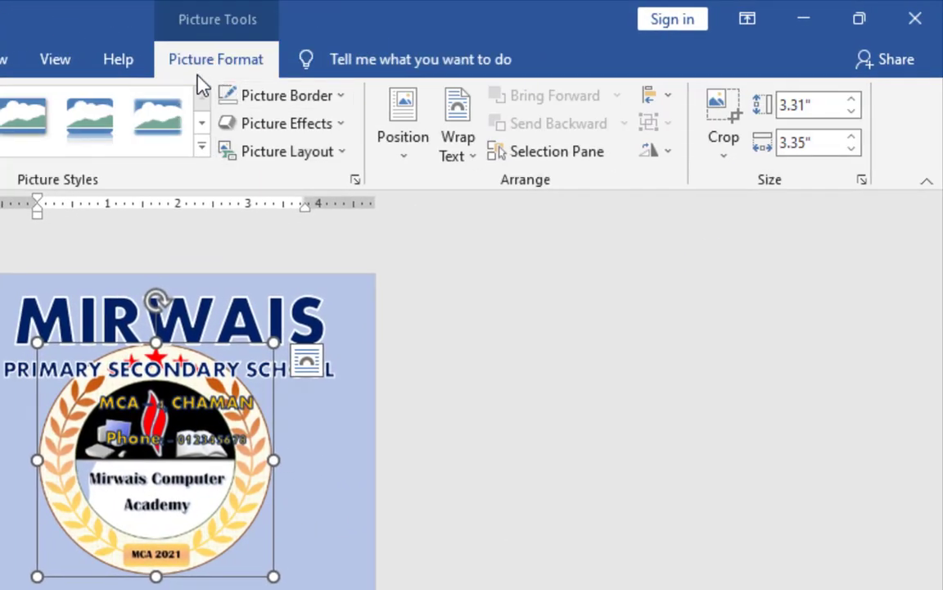
Set the logo's wrapping to In Front of Text and fit it centered below the phone line at about 2.1" by 2.12"
left_click(455, 154)
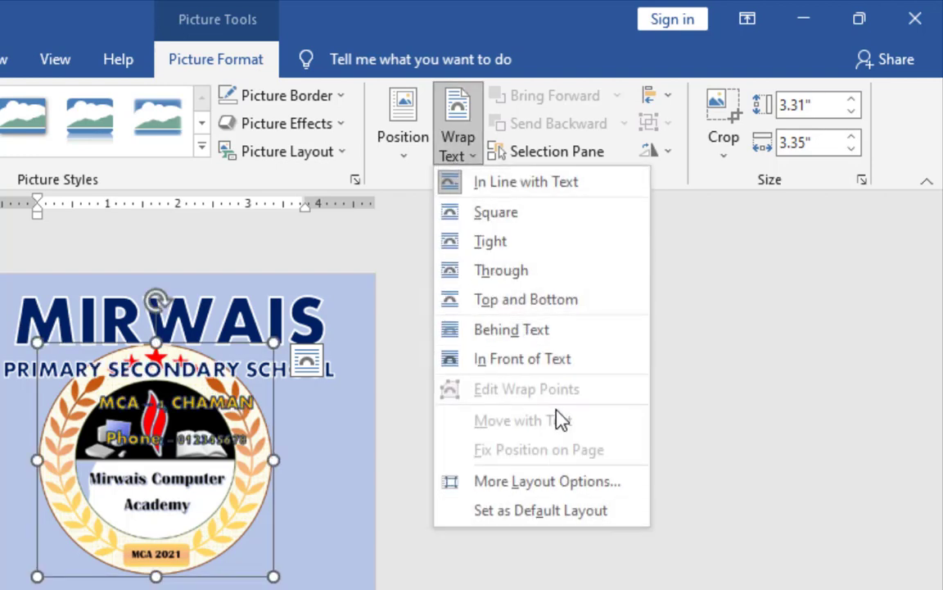
left_click(557, 366)
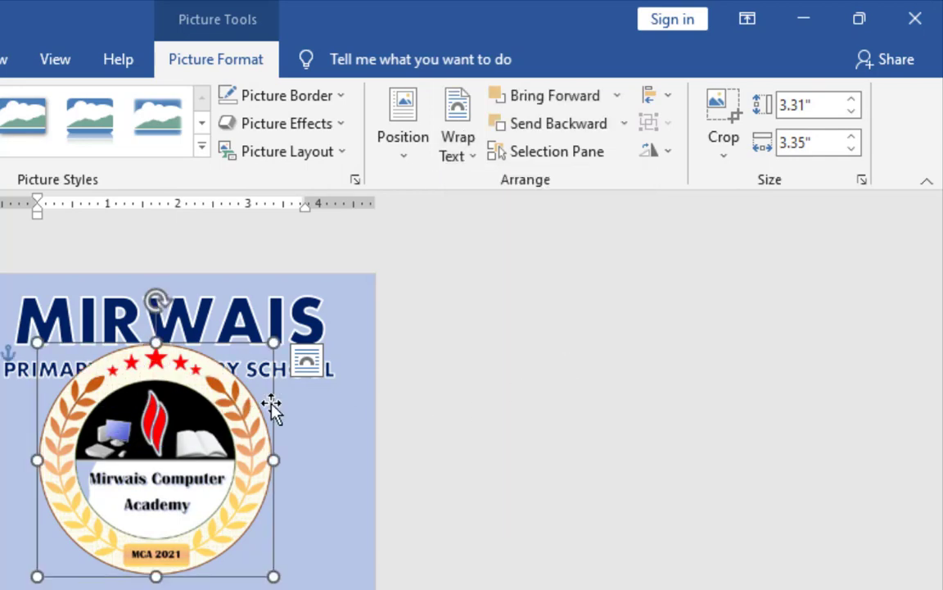
left_click_drag(197, 373, 210, 458)
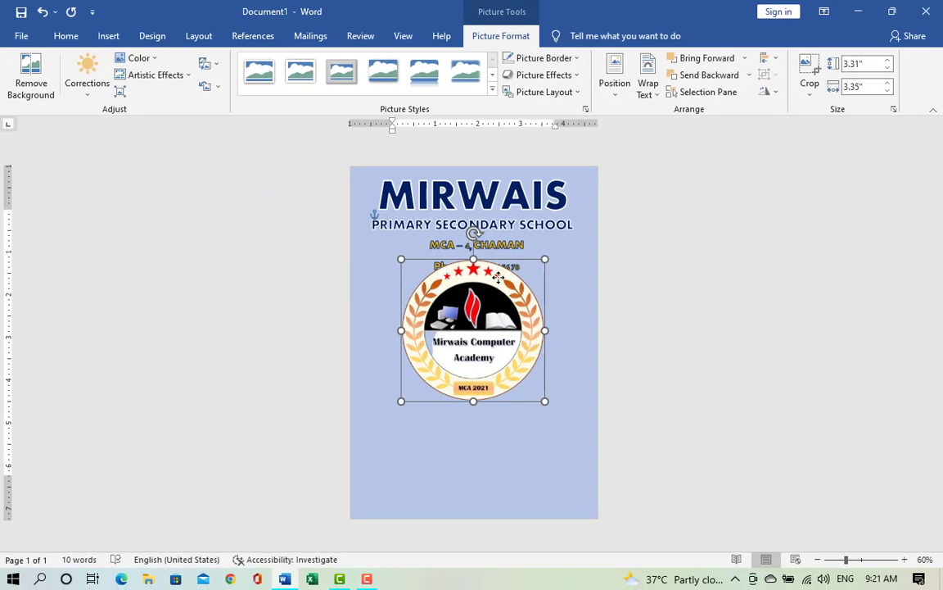
mouse_move(498, 277)
left_mouse_down()
mouse_move(489, 295)
mouse_move(514, 301)
mouse_move(488, 328)
mouse_move(473, 258)
mouse_move(472, 268)
mouse_move(504, 277)
left_mouse_up()
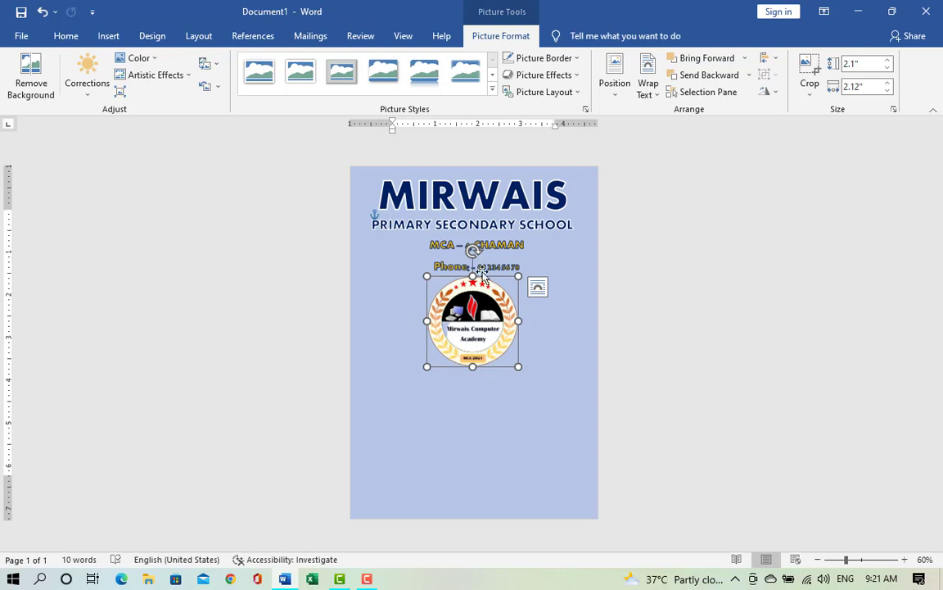
left_click(410, 408)
Duplicate the PRIMARY SECONDARY SCHOOL text box and place the copy just below the logo
key("alt+n")
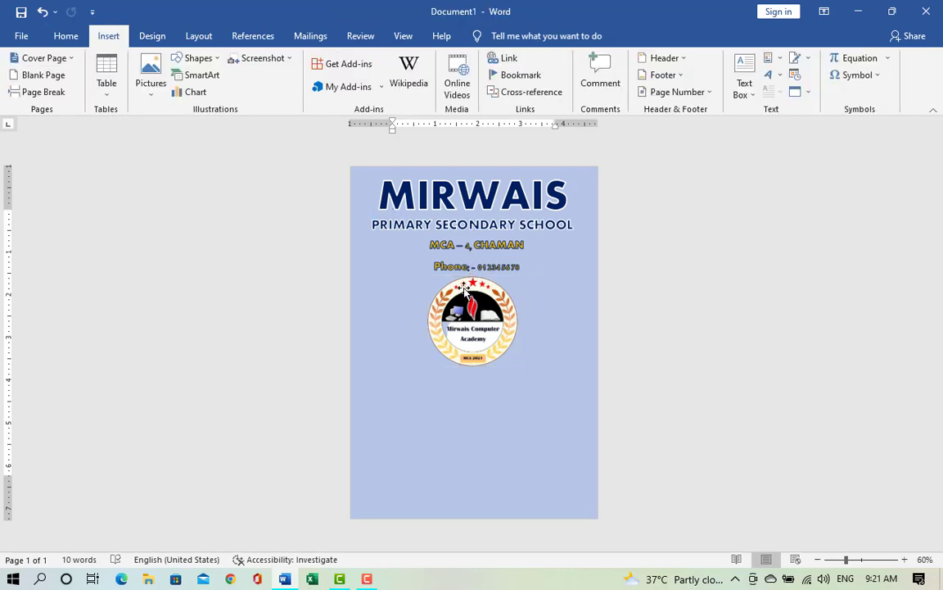
left_click(446, 227)
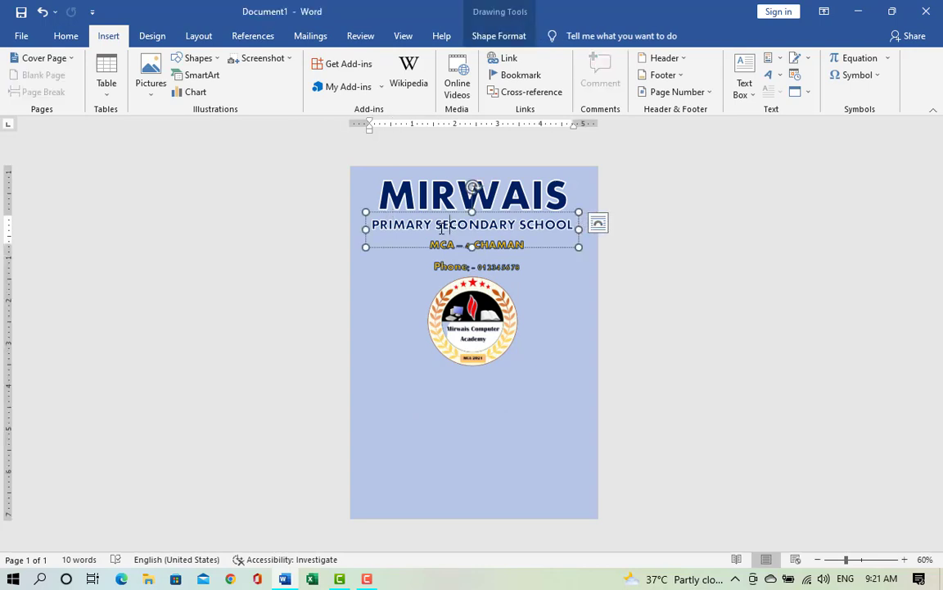
left_click(415, 247)
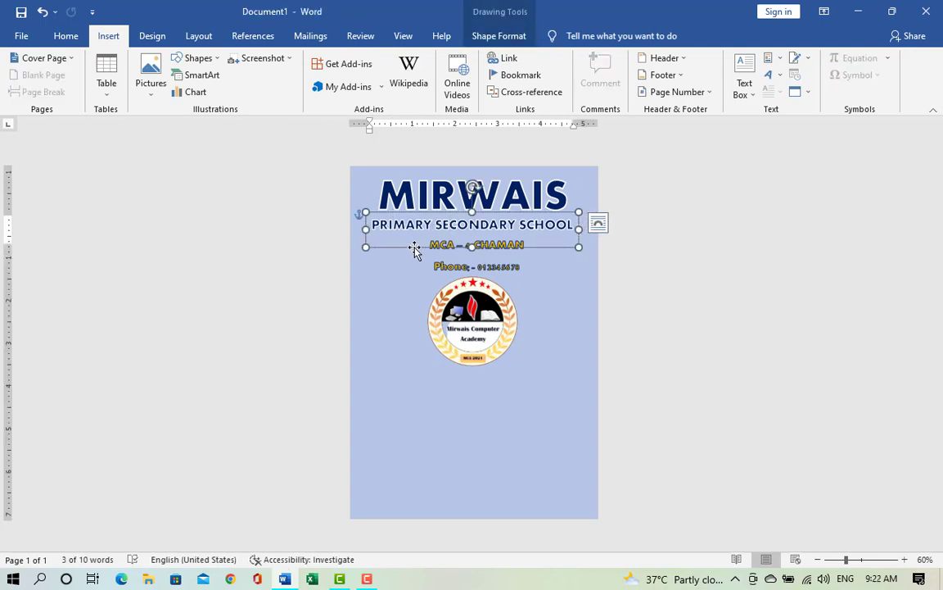
key("ctrl+c")
key("ctrl+v")
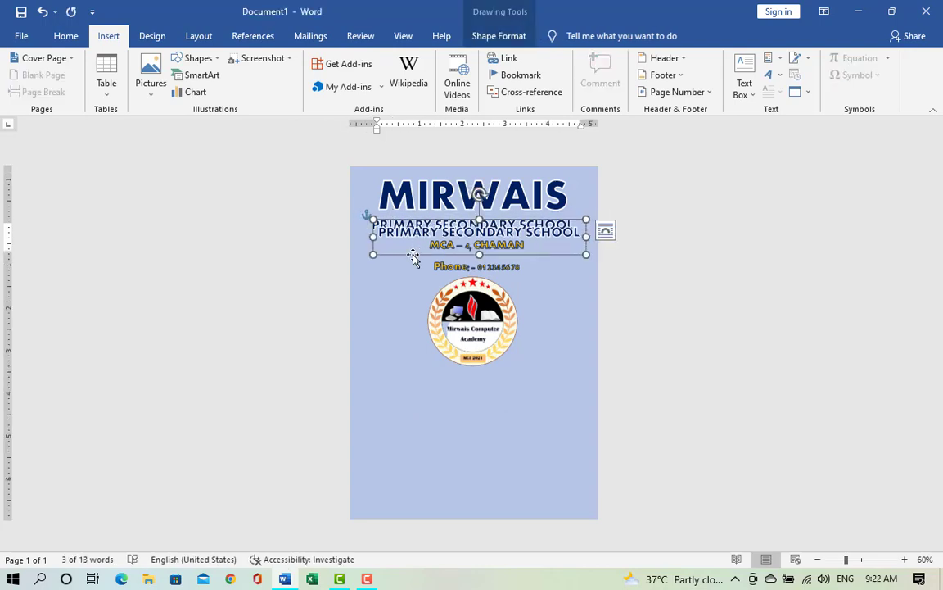
left_click_drag(415, 257, 416, 398)
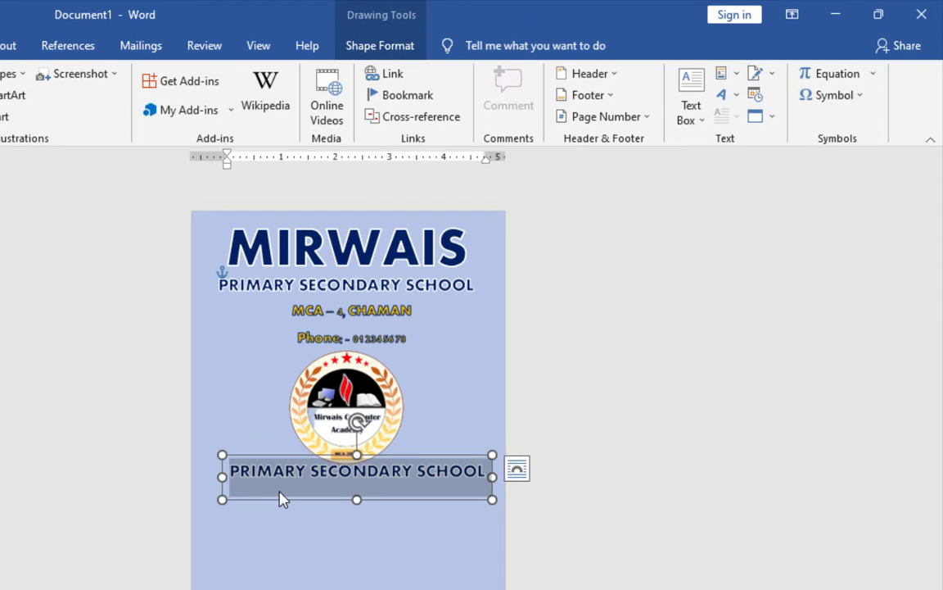
Replace the text in the copied box below the logo with "STUDENT ,S WORK BOOK"
type("STUDEN")
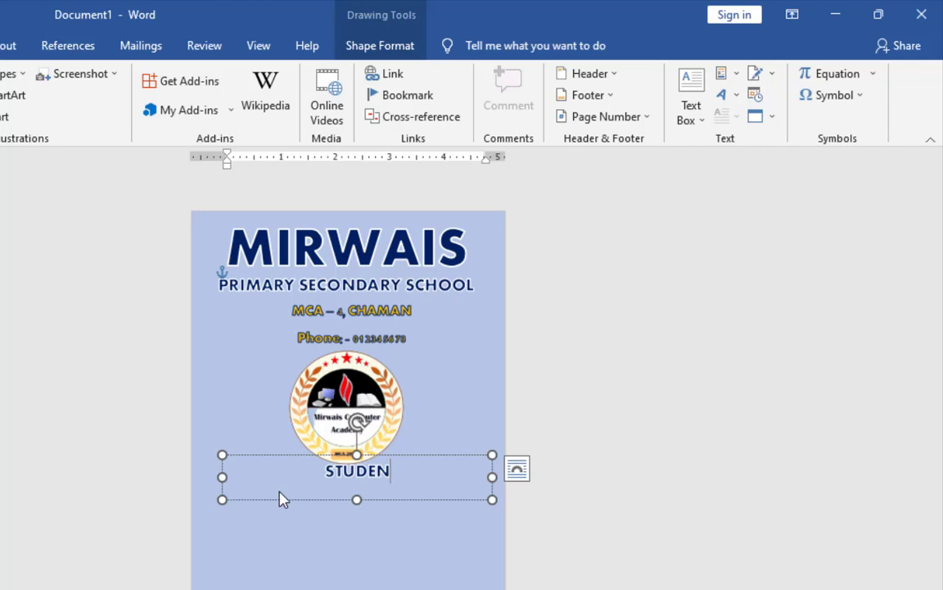
type("T")
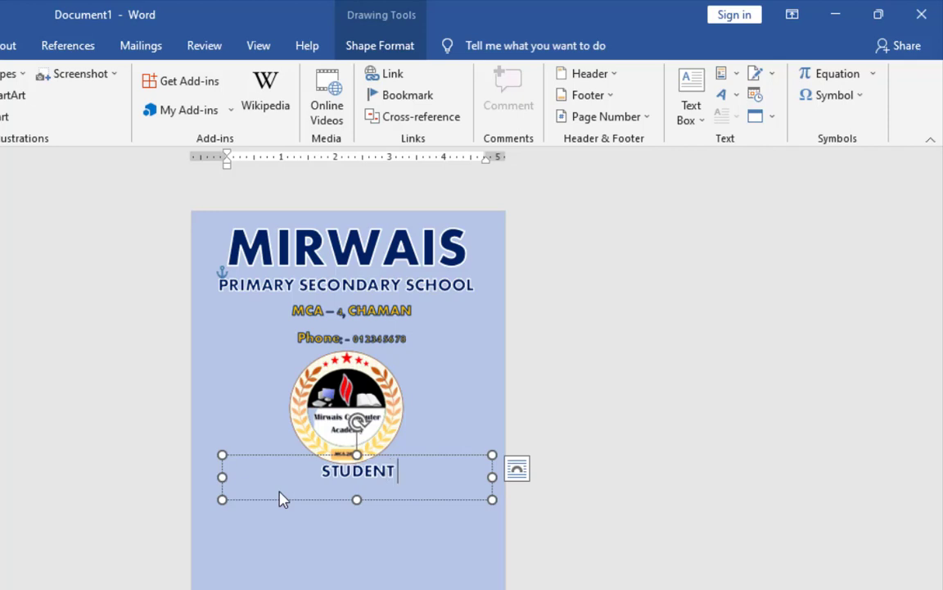
type(" S")
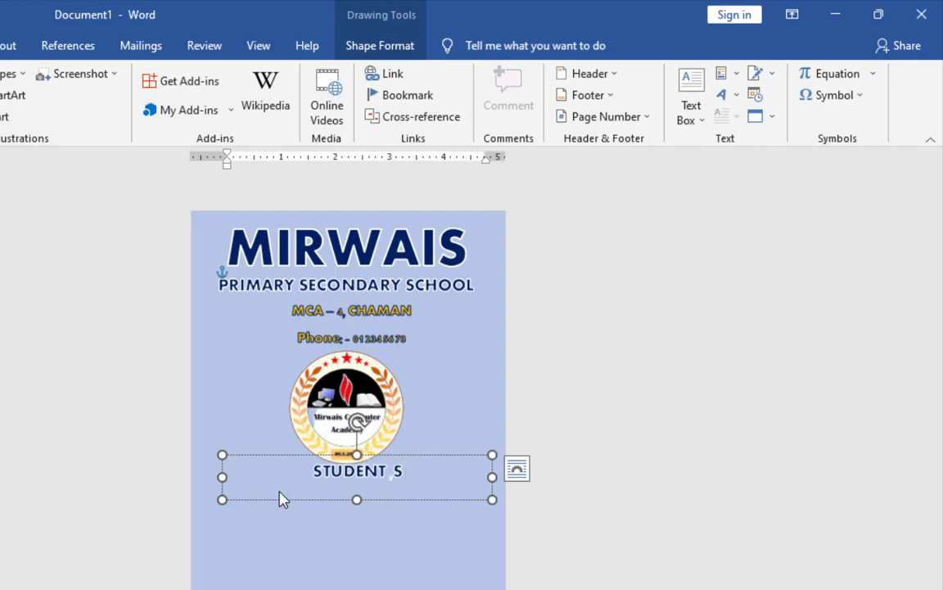
type(" WORK")
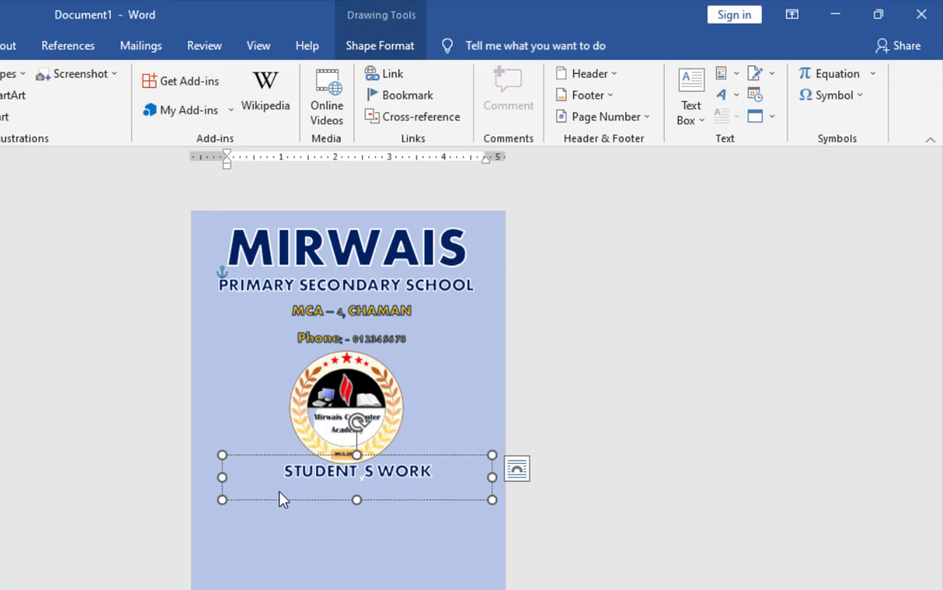
type("BOOK")
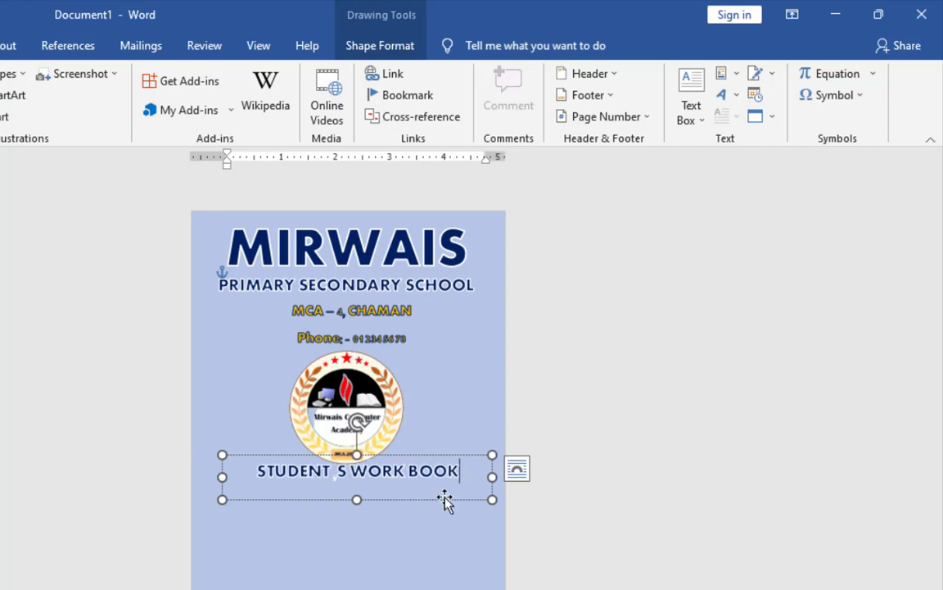
Fill the workbook title text with white and set its text outline to Automatic black
left_click_drag(464, 479, 256, 474)
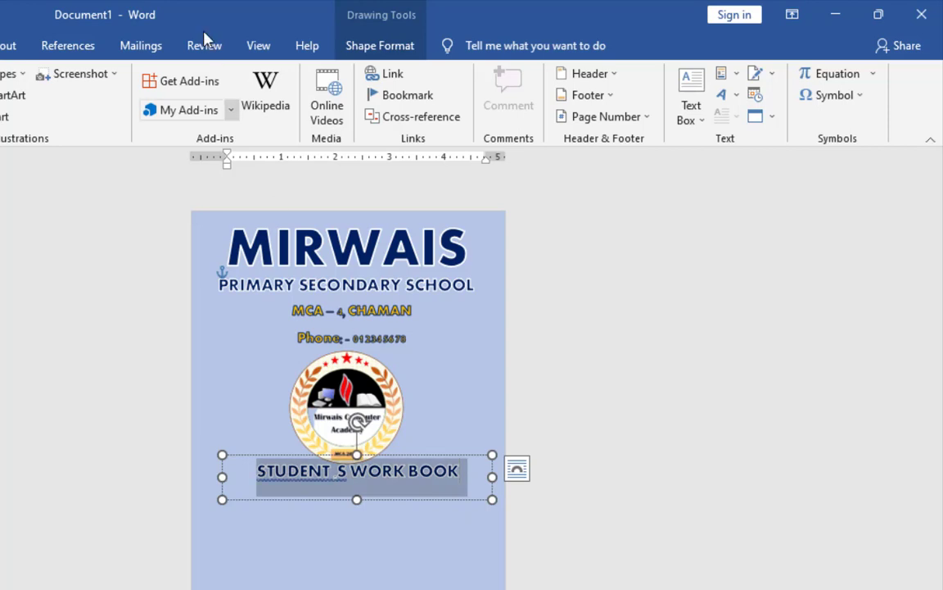
left_click(380, 46)
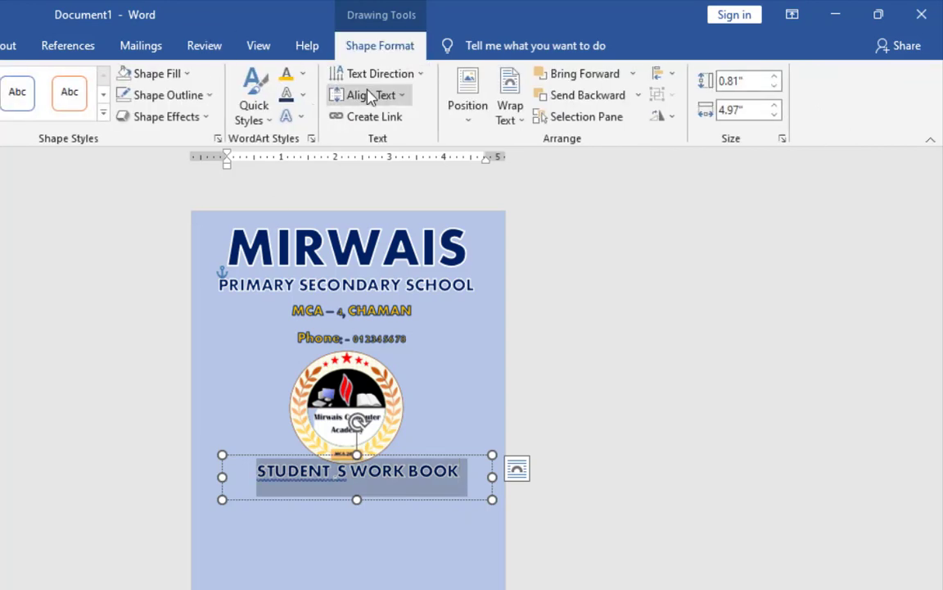
left_click(303, 74)
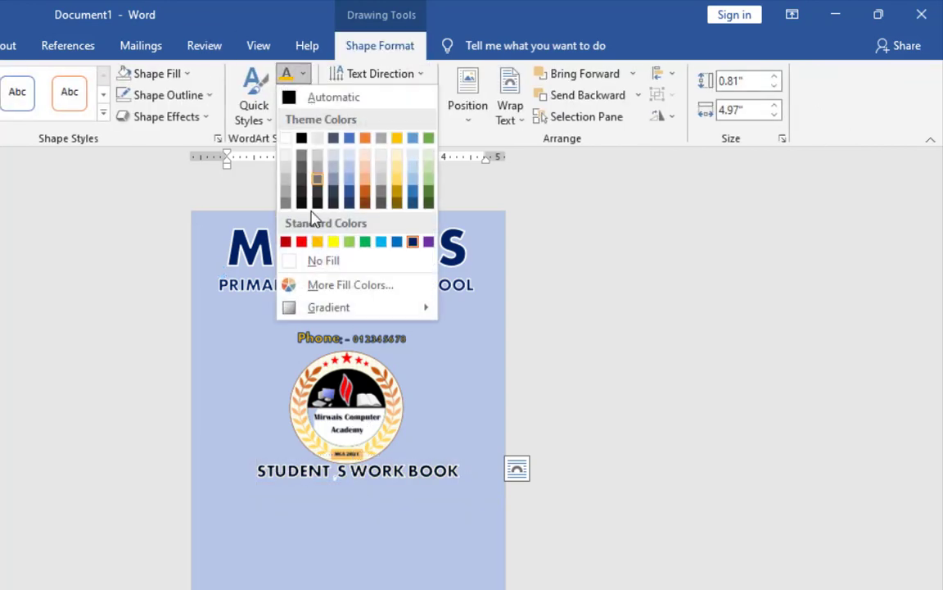
left_click(286, 139)
left_click(301, 94)
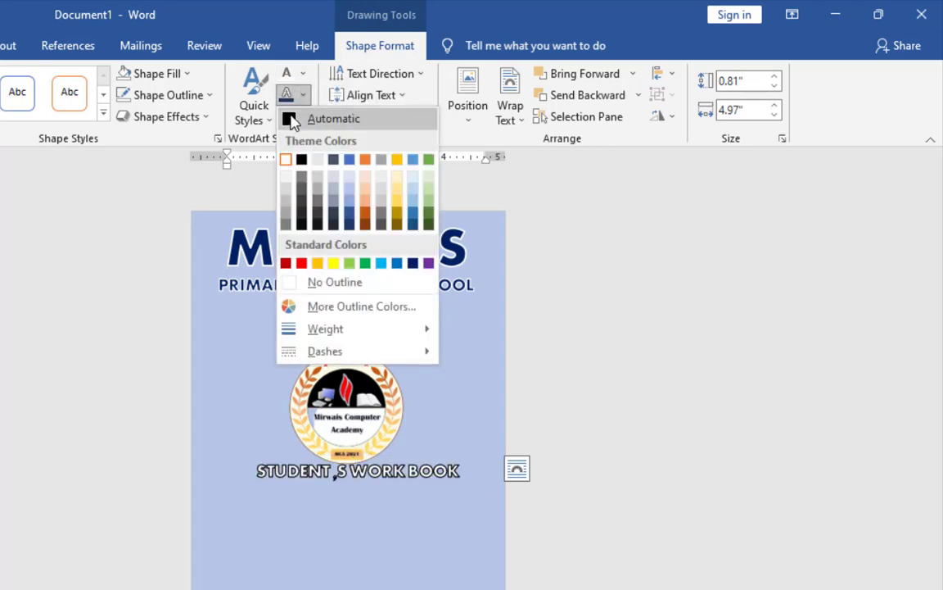
left_click(324, 119)
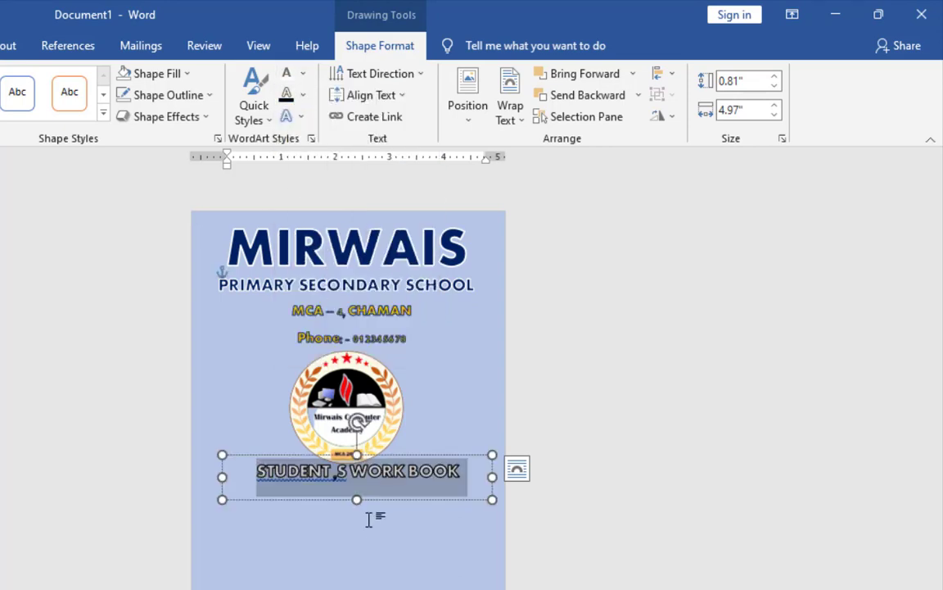
Apply the suggested grammar correction "STUDENT, S" to the workbook title and deselect its box
double_click(307, 476)
right_click(311, 479)
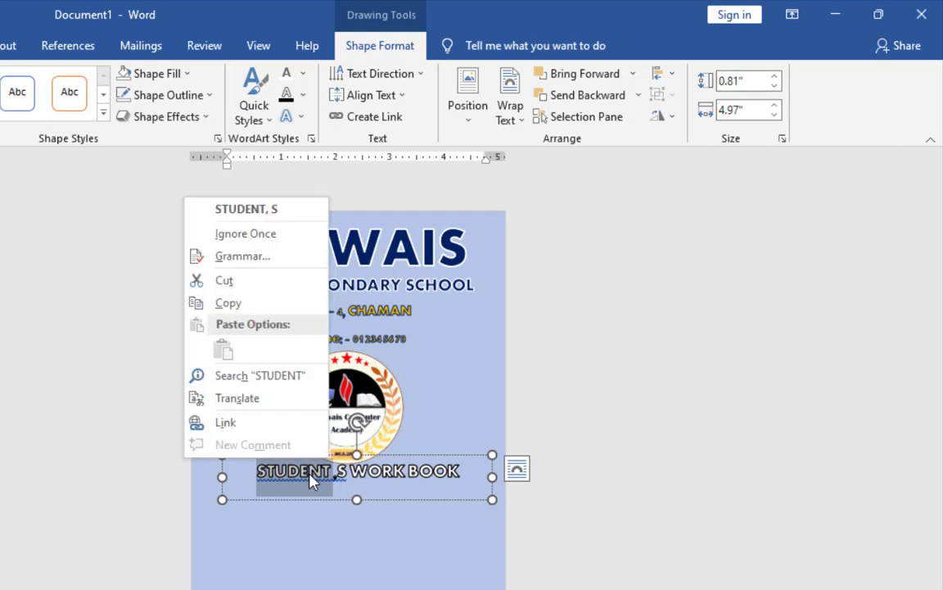
left_click(267, 211)
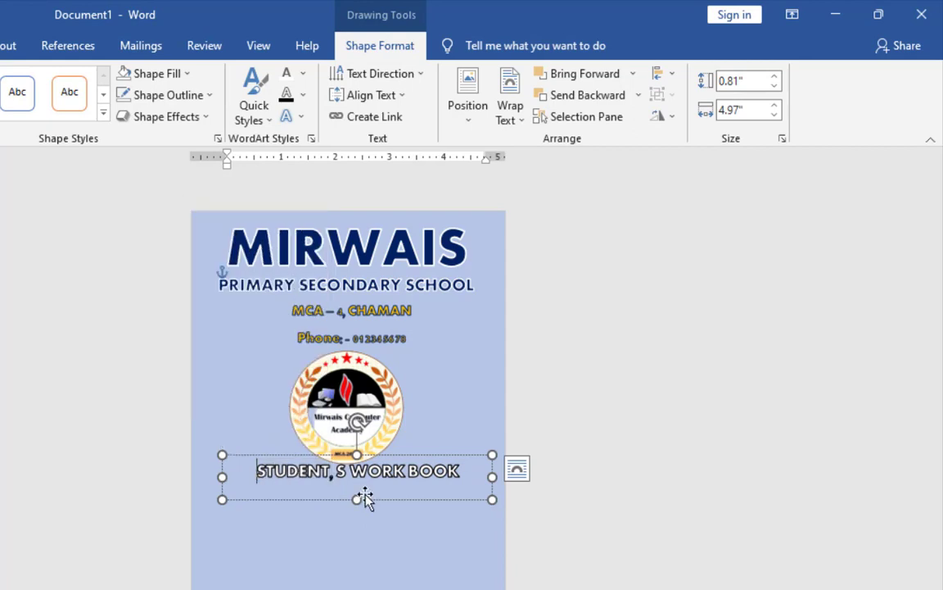
left_click(465, 501)
left_click(316, 536)
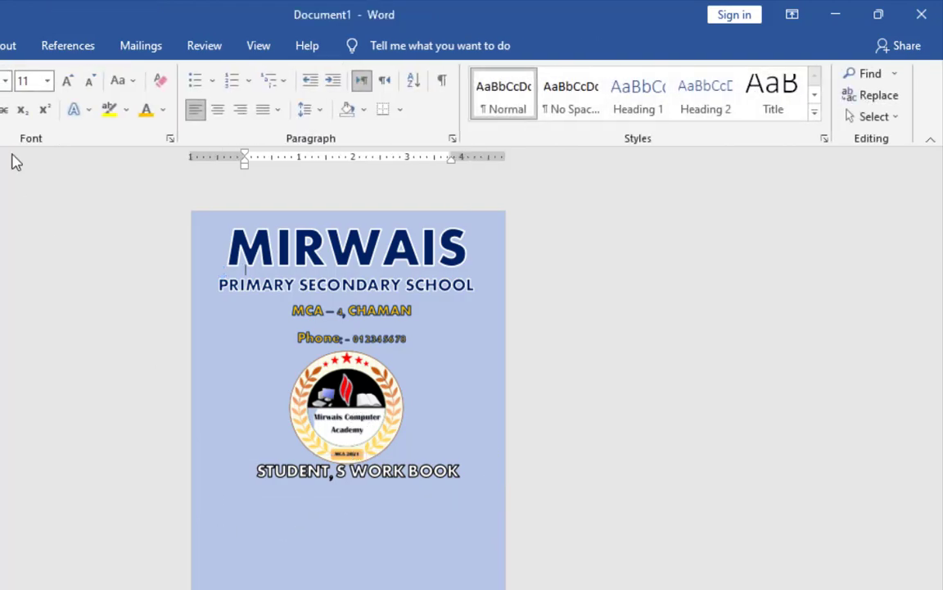
Draw a rounded rectangle below the workbook title, widen it to about 5.26" by 2.07", and nudge it slightly left
left_click(1, 45)
left_click(9, 76)
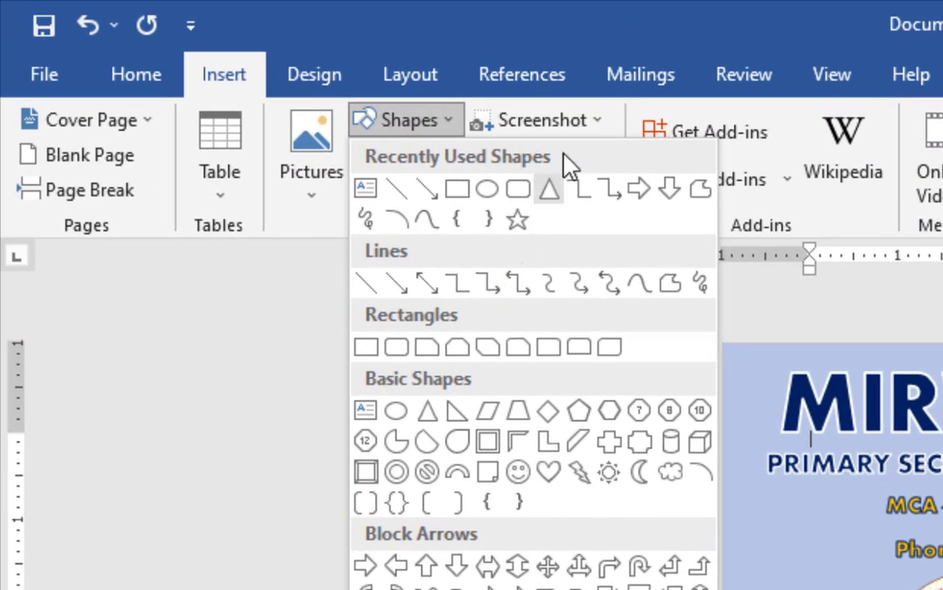
left_click(131, 125)
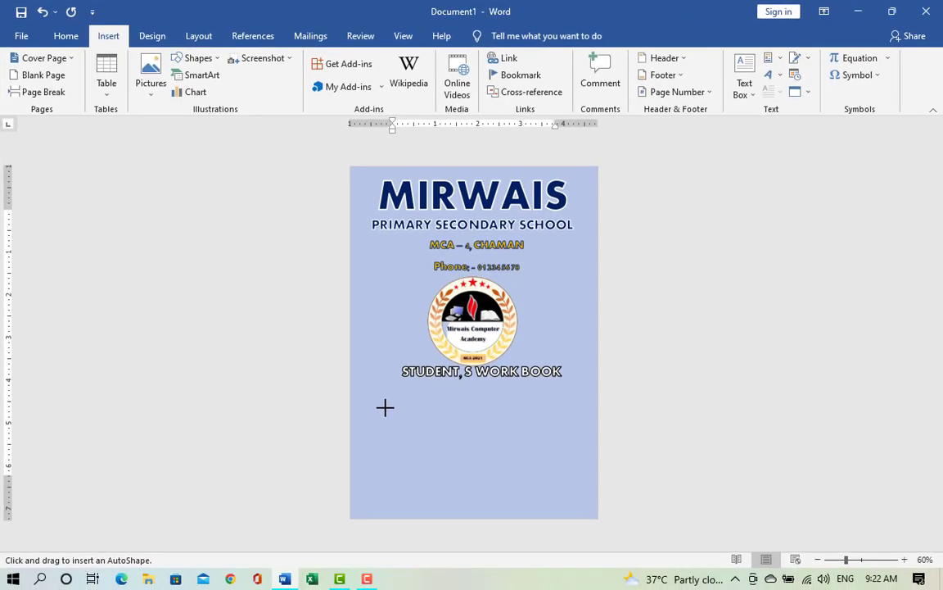
left_click_drag(371, 387, 591, 476)
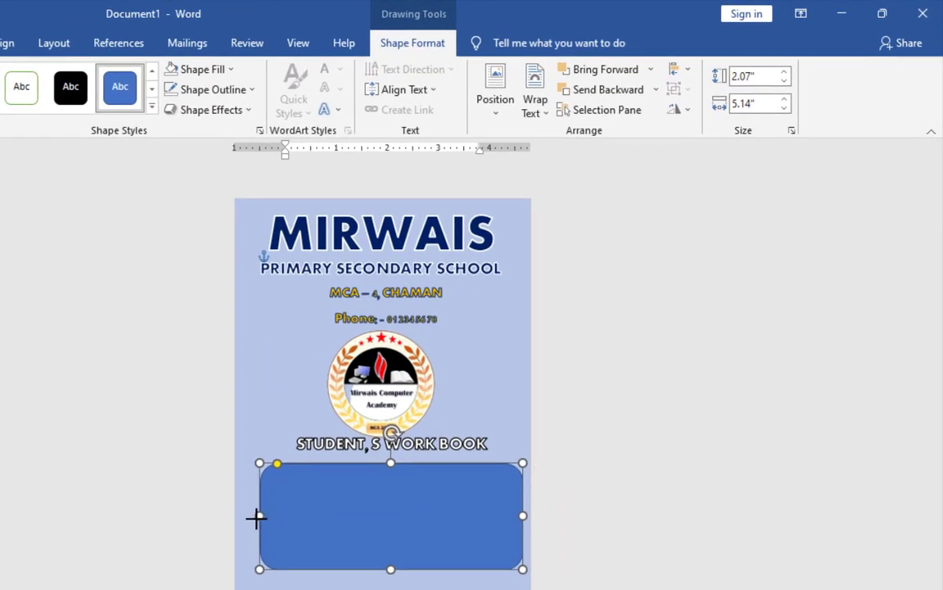
left_click_drag(256, 516, 253, 516)
key("Left")
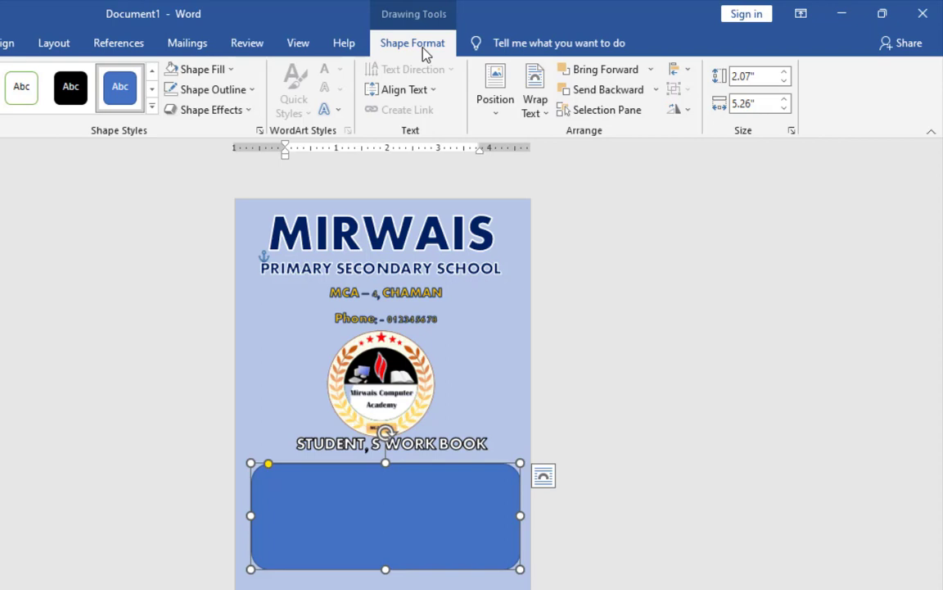
Fill the rounded rectangle with white, remove its outline, and deselect it
left_click(229, 71)
key("Escape")
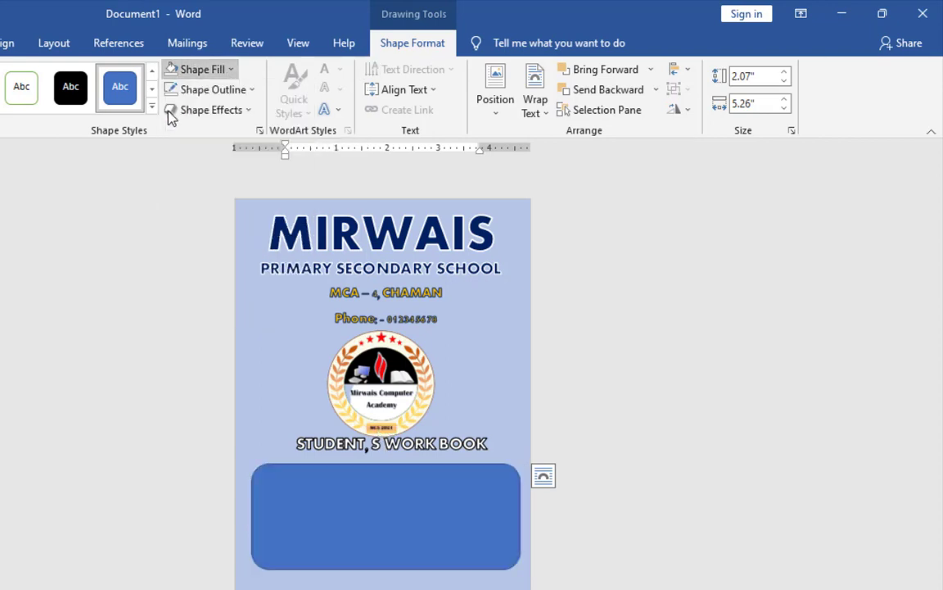
left_click(245, 90)
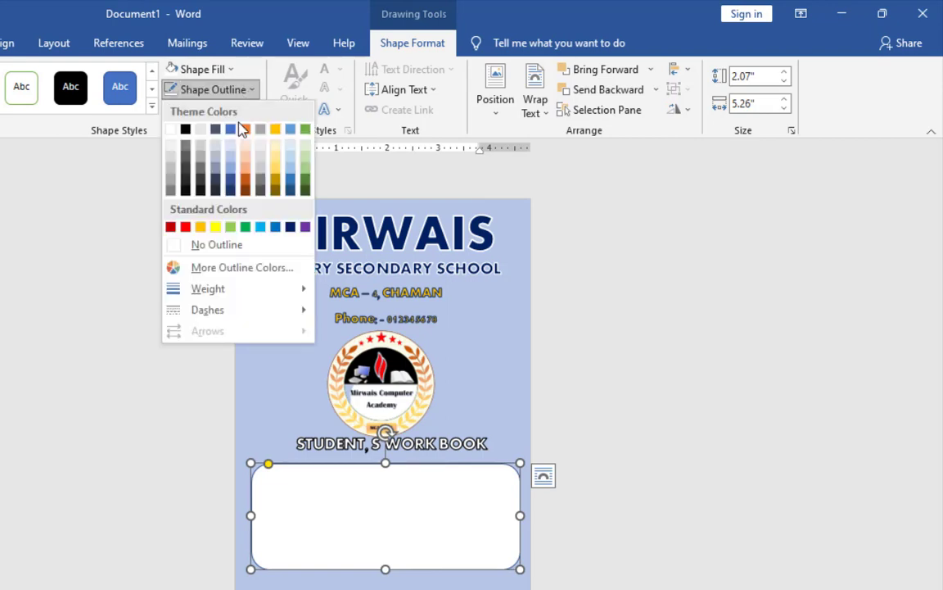
left_click(218, 244)
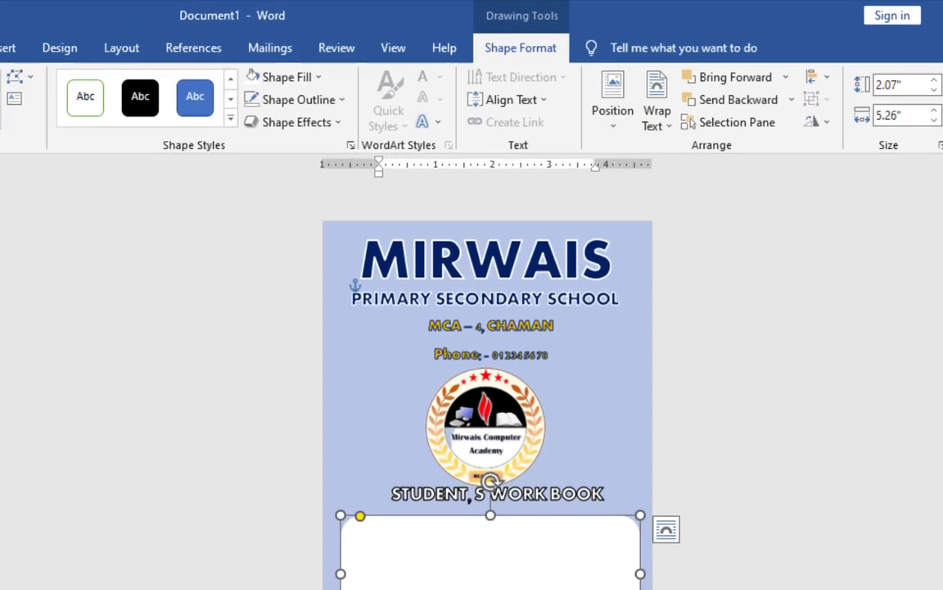
key("Escape")
Draw a blank text box about 4.76" wide and 1.93" high over the white rounded rectangle
left_click(194, 71)
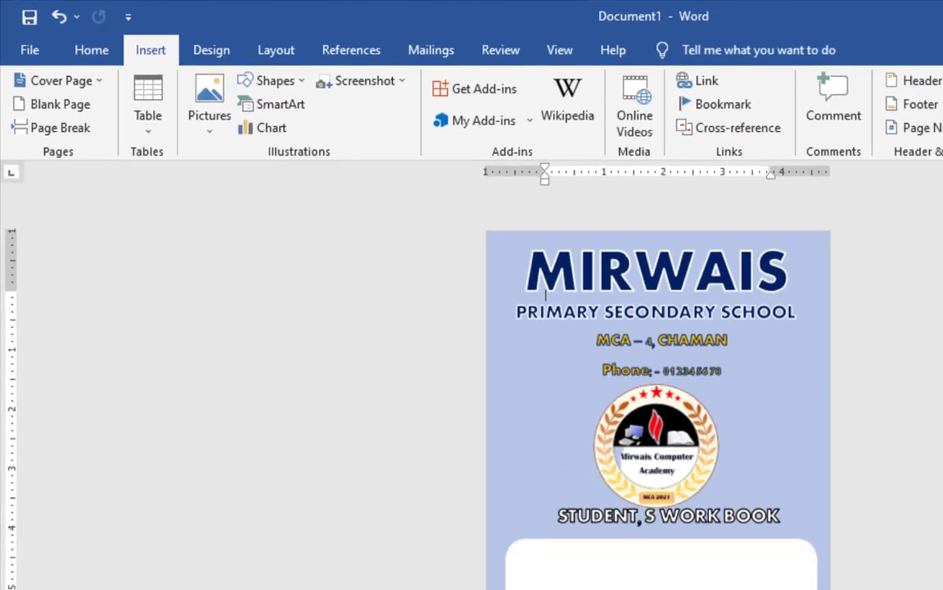
left_click(727, 77)
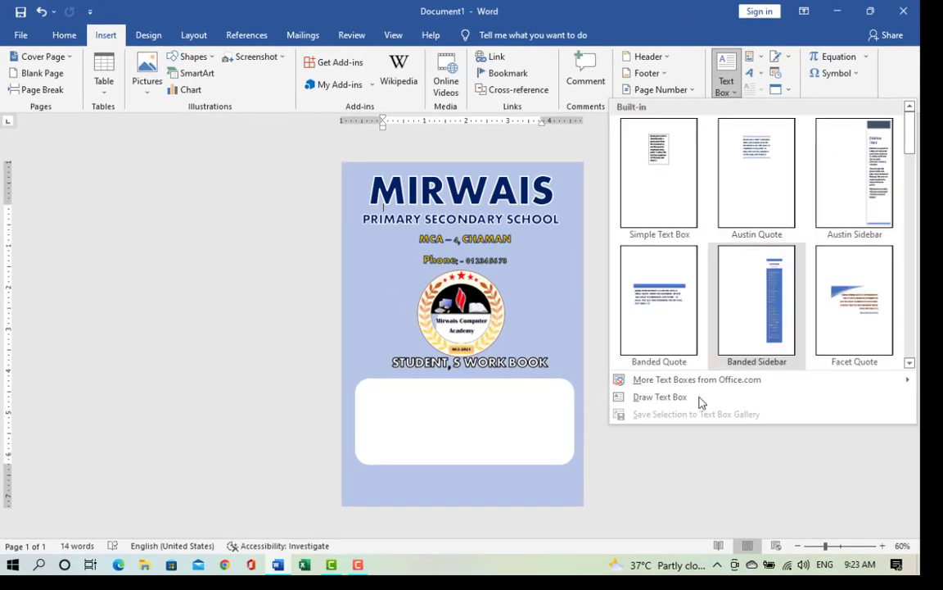
left_click(660, 397)
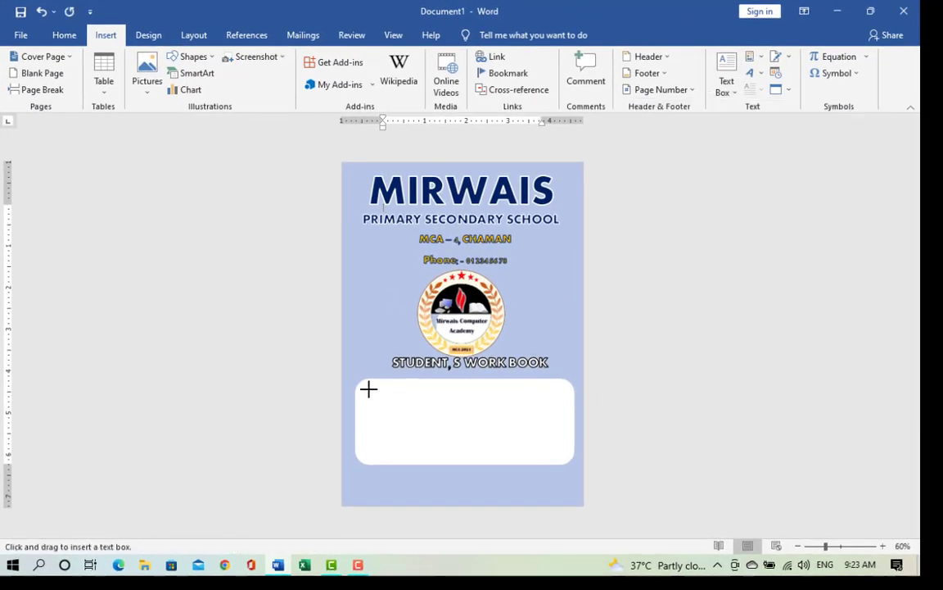
left_click_drag(366, 385, 538, 464)
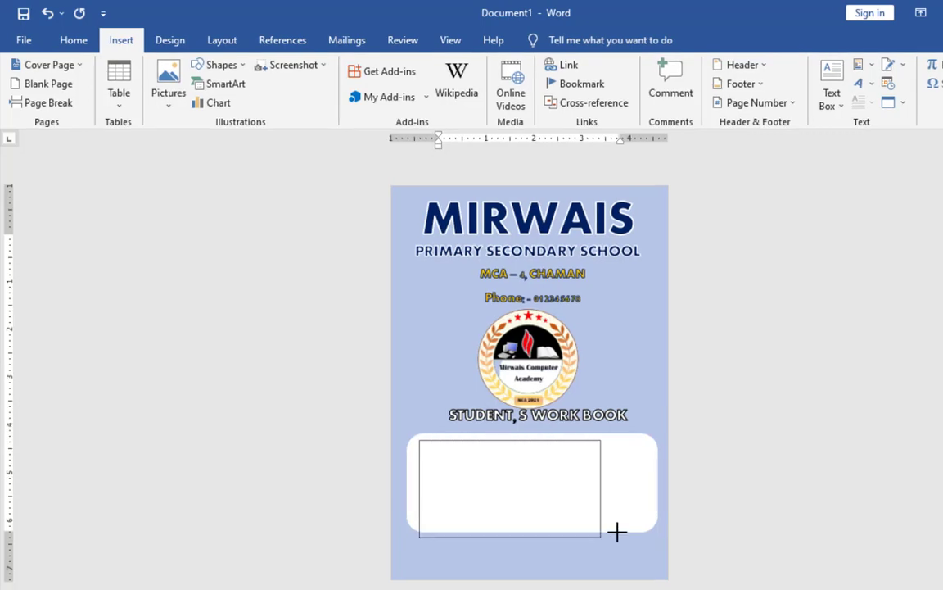
mouse_move(617, 531)
left_mouse_down()
mouse_move(655, 528)
mouse_move(647, 531)
left_mouse_up()
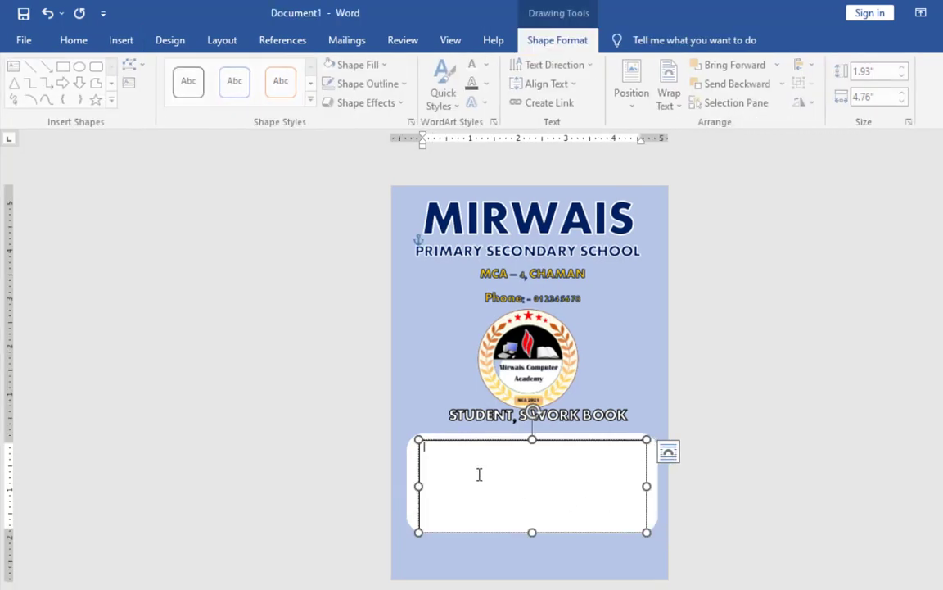